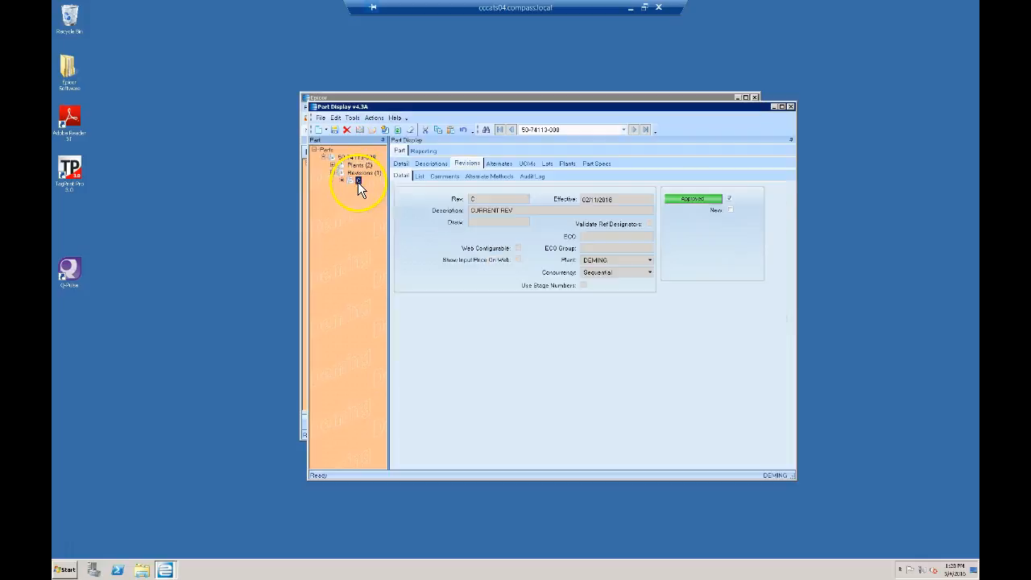
# Step: Open the Costing Workbench from the Engineering general operations of DEMING's Production Management
pyautogui.click(406, 98)
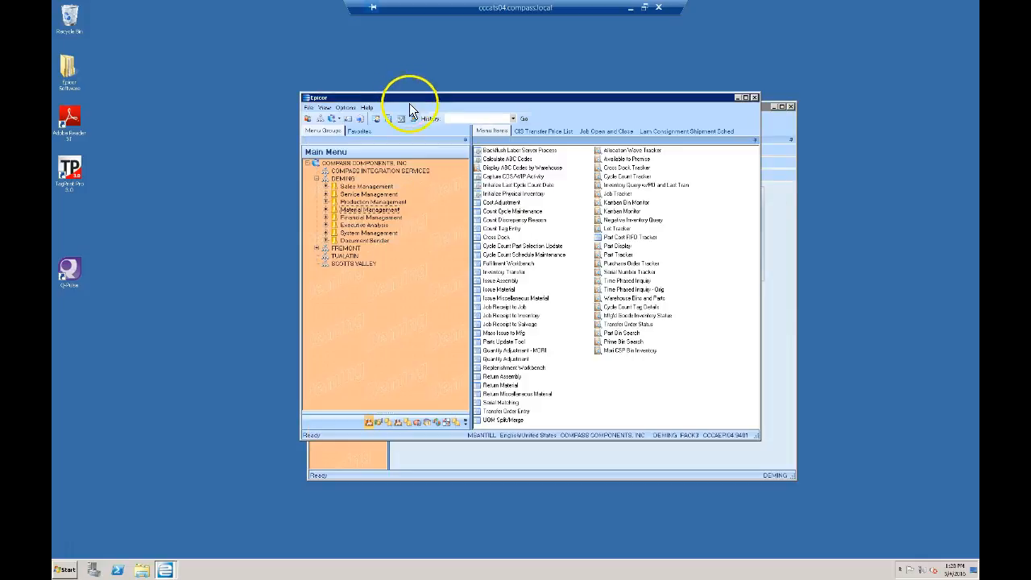
pyautogui.doubleClick(367, 202)
pyautogui.click(364, 225)
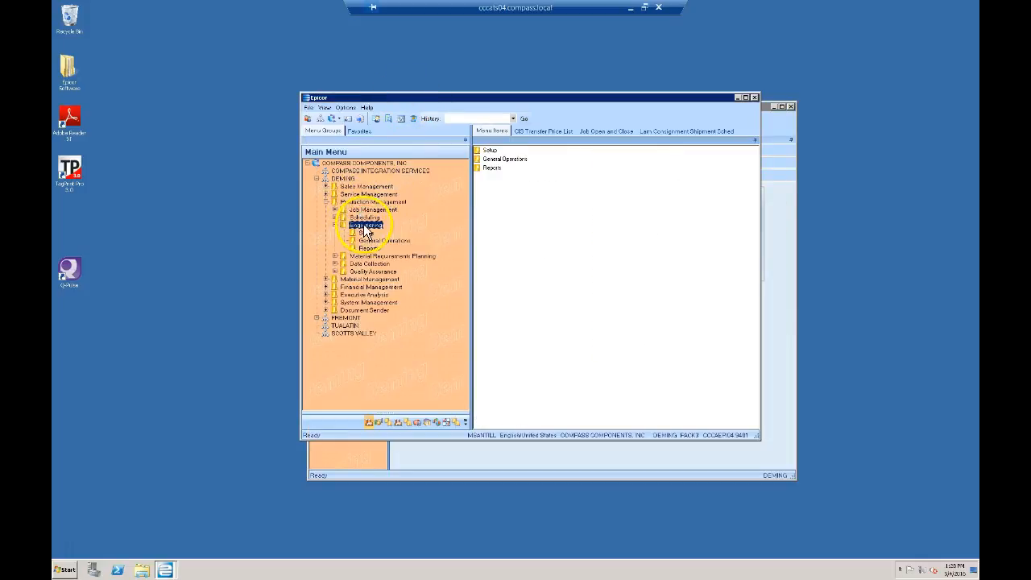
pyautogui.click(383, 240)
pyautogui.doubleClick(491, 168)
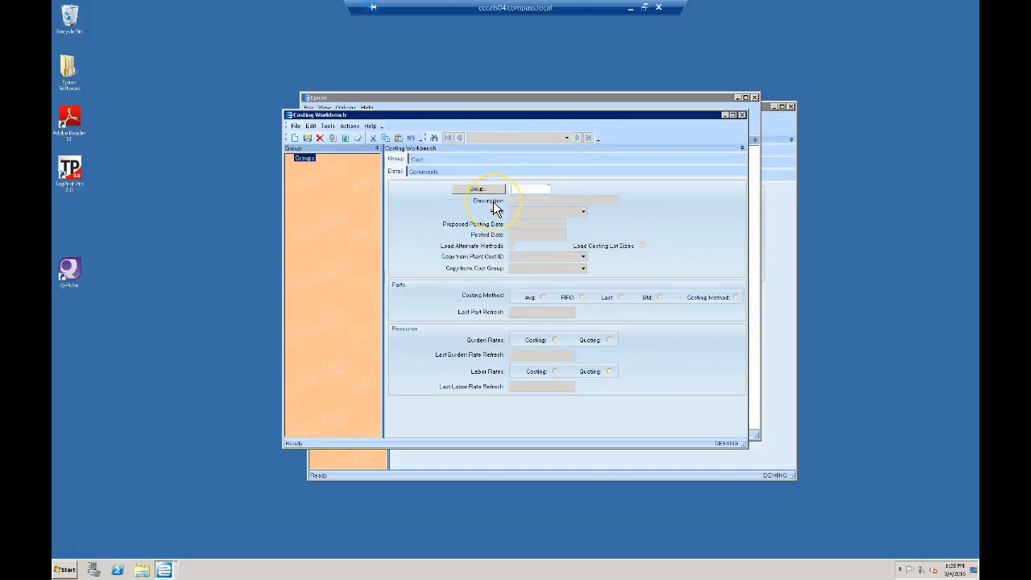
# Step: Create a new cost group with the ID MS0504A
pyautogui.write('mu')
pyautogui.press('BackSpace')
pyautogui.press('BackSpace')
pyautogui.press('BackSpace')
pyautogui.press('BackSpace')
pyautogui.press('BackSpace')
pyautogui.write('m')
pyautogui.press('BackSpace')
pyautogui.write('MB0504A')
pyautogui.press('Tab')
pyautogui.press('Return')
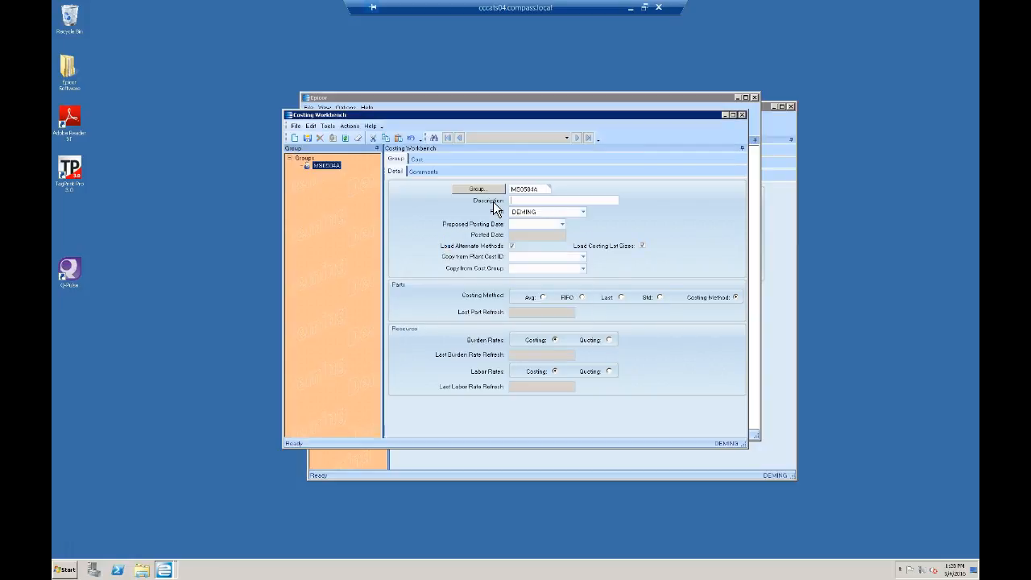
# Step: Describe the cost group as COST ROLL UP and set its proposed posting date to 05/04/2016
pyautogui.write('COST ROLL UP')
pyautogui.press('Tab')
pyautogui.click(557, 224)
pyautogui.write('05')
pyautogui.press('Tab')
pyautogui.click(562, 224)
pyautogui.click(516, 271)
# Step: Disable loading of alternate methods and costing lot sizes, set DEMING PLANT as the plant cost ID to copy from, and save the group
pyautogui.click(511, 246)
pyautogui.click(582, 256)
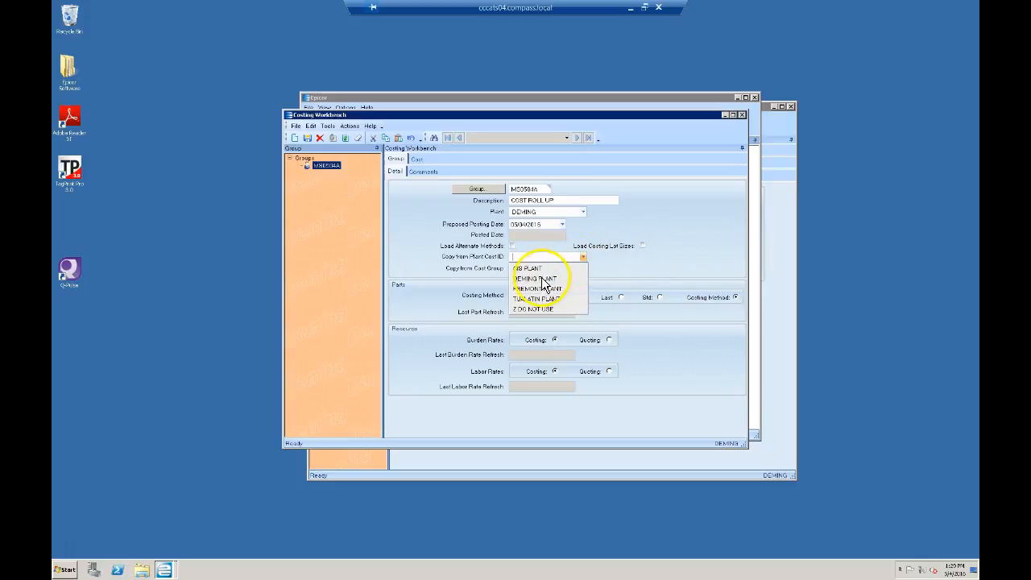
pyautogui.click(545, 279)
pyautogui.click(642, 245)
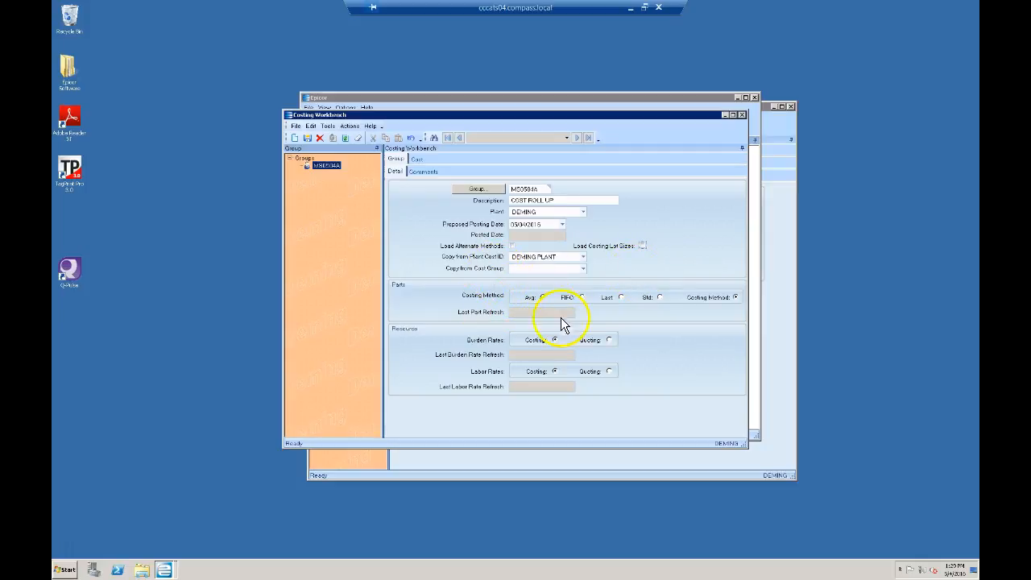
pyautogui.click(306, 140)
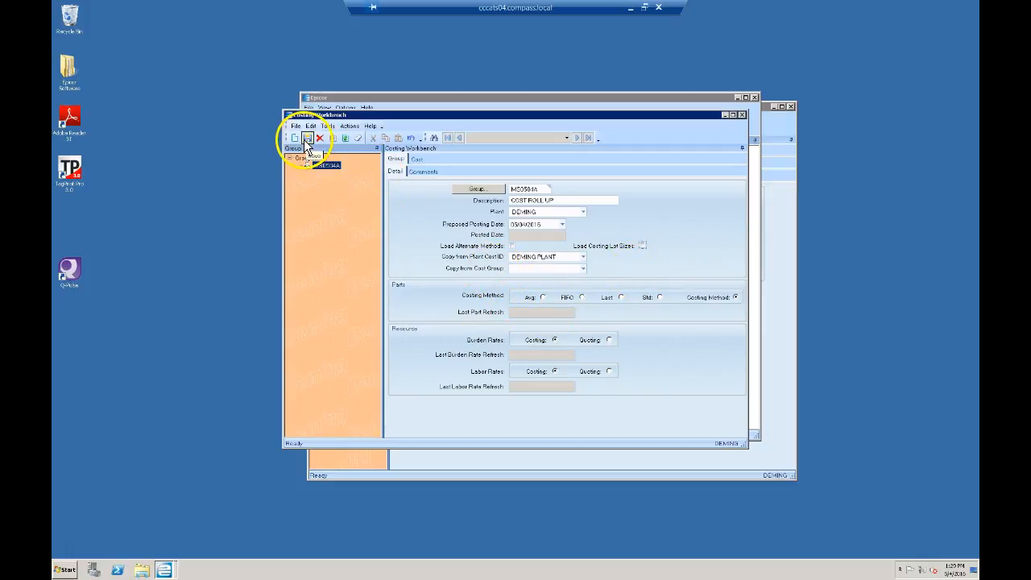
pyautogui.click(349, 125)
pyautogui.click(352, 136)
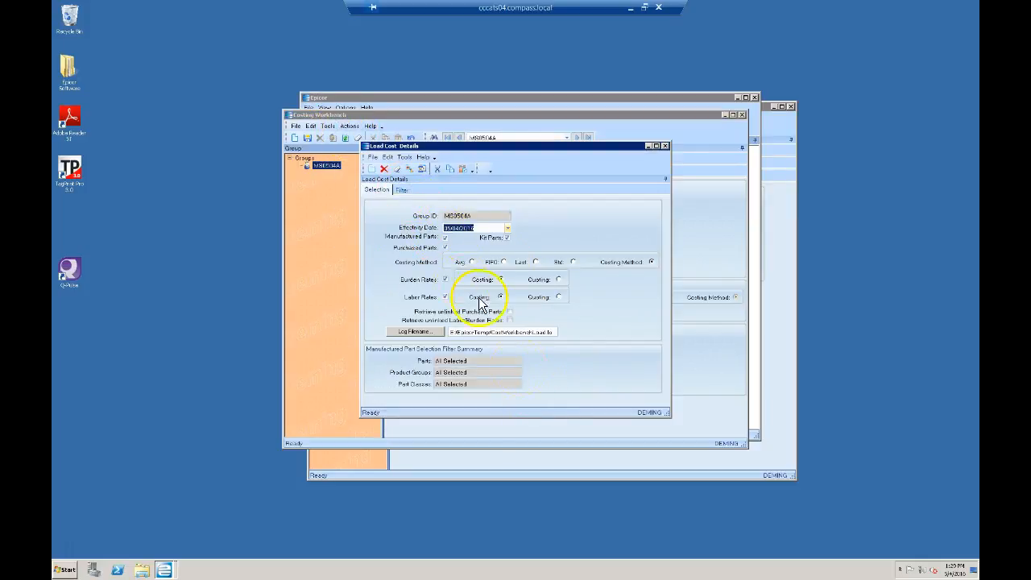
pyautogui.click(399, 190)
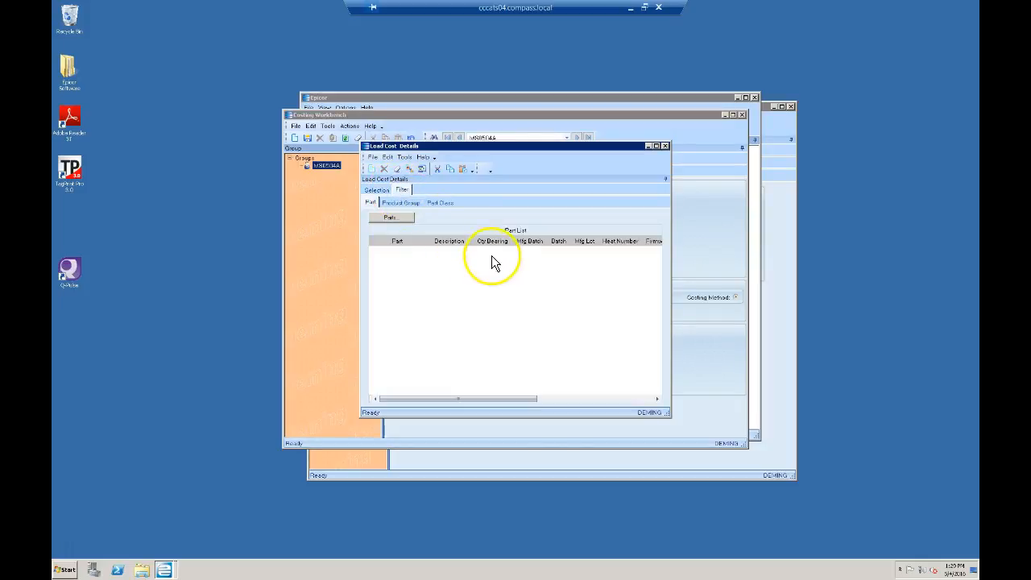
pyautogui.click(406, 218)
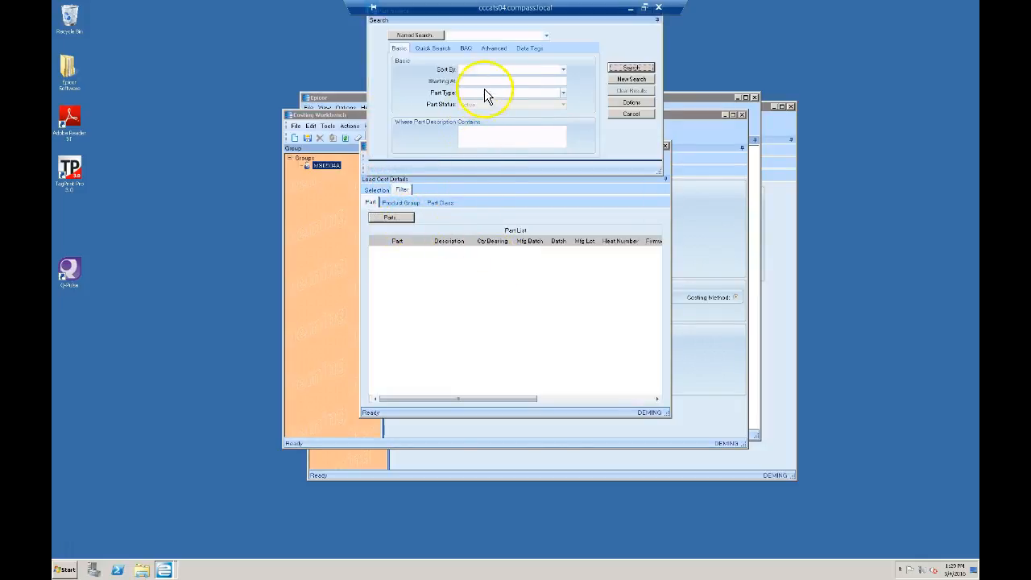
pyautogui.click(489, 82)
pyautogui.hotkey('ctrl', 'v')
pyautogui.click(630, 68)
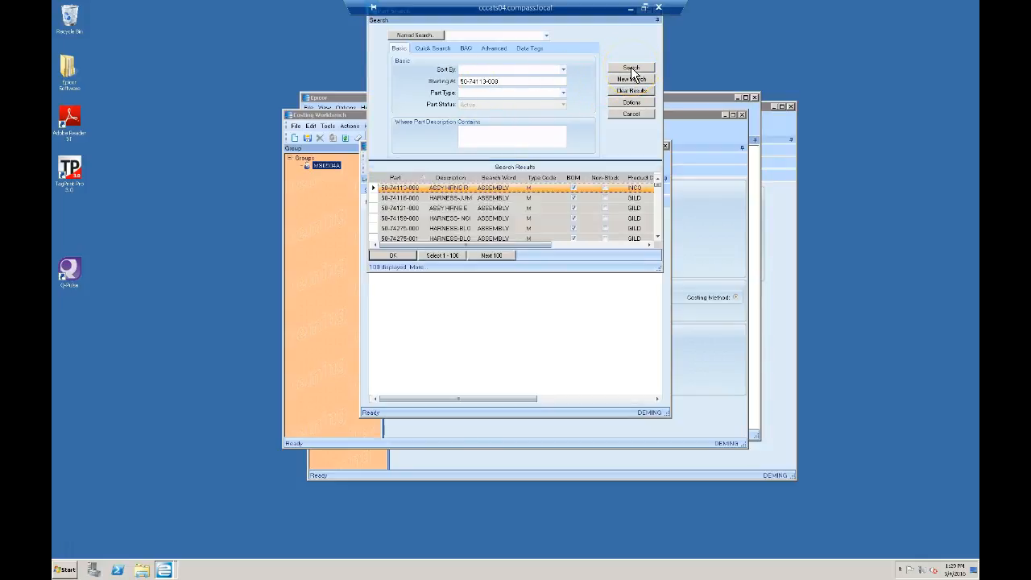
pyautogui.press('Return')
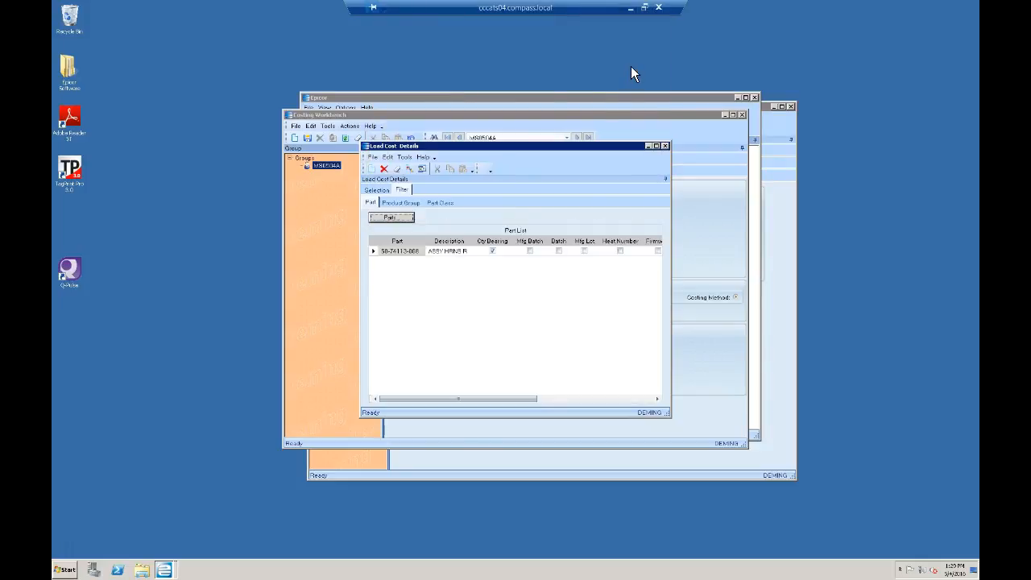
pyautogui.click(391, 217)
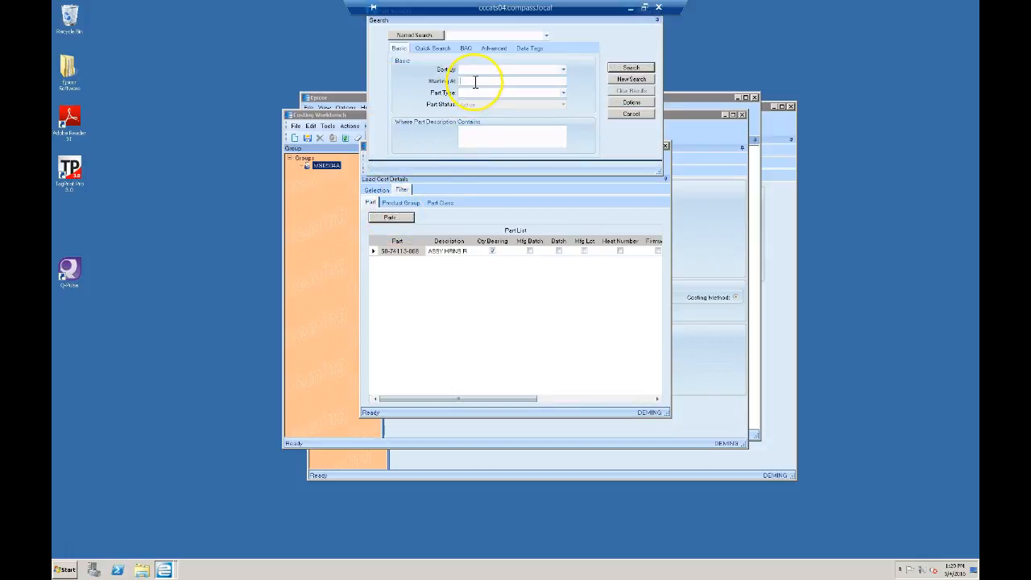
pyautogui.hotkey('ctrl', 'v')
pyautogui.hotkey('shift', 'Home')
pyautogui.write('30')
pyautogui.press('Return')
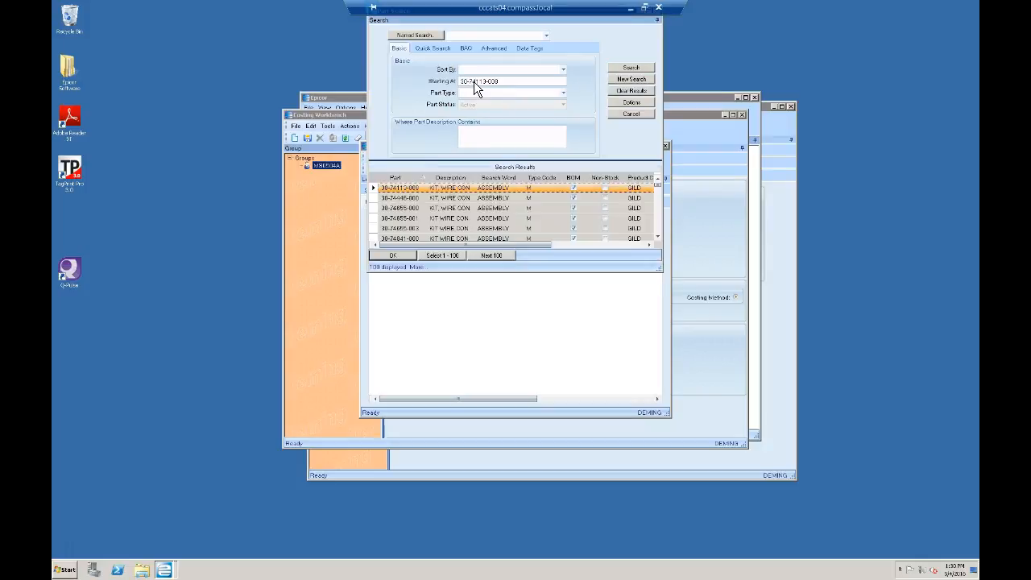
pyautogui.press('Return')
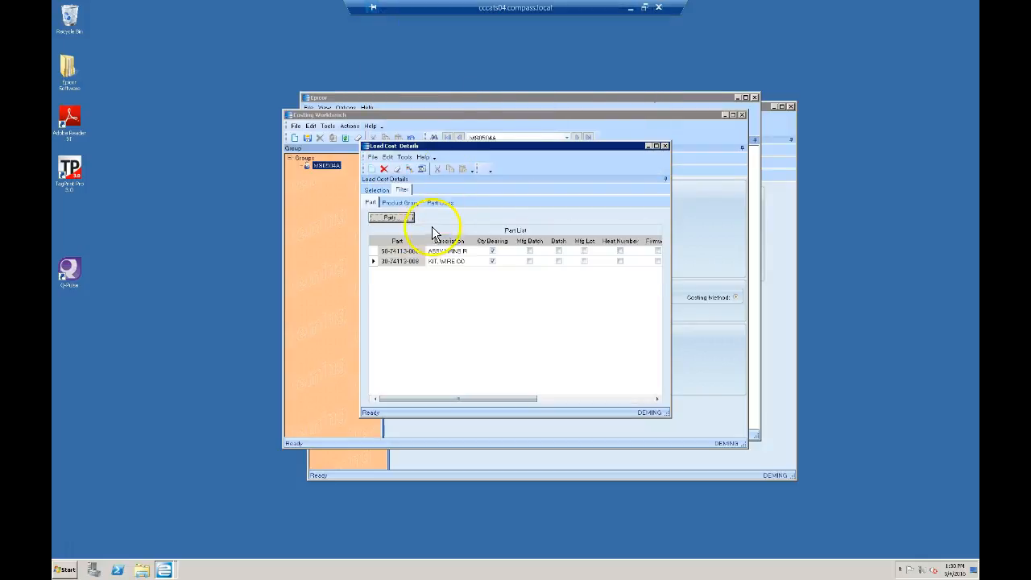
pyautogui.click(411, 220)
pyautogui.click(486, 83)
pyautogui.hotkey('ctrl', 'v')
pyautogui.hotkey('shift', 'Home')
pyautogui.write('1039')
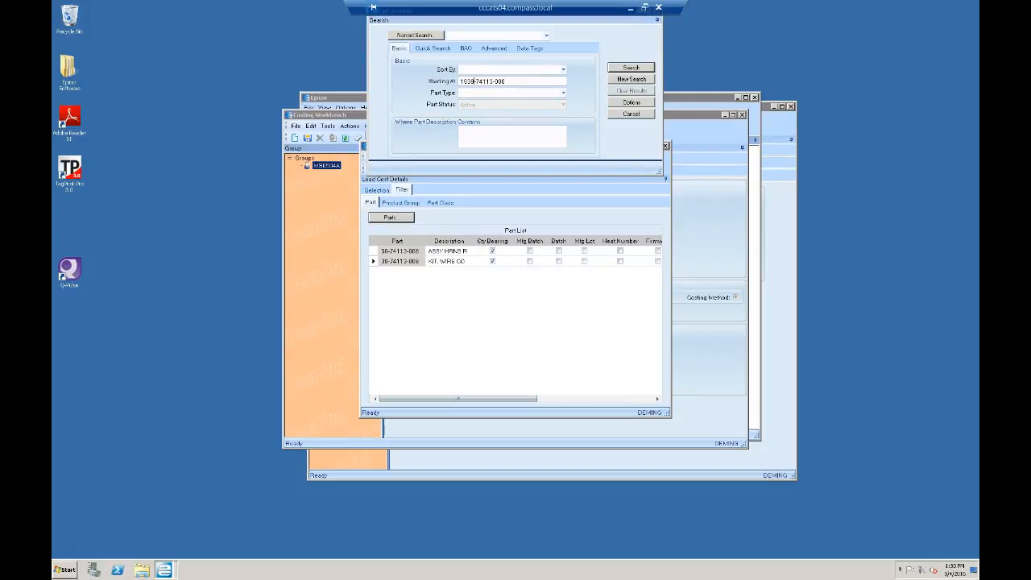
pyautogui.press('Return')
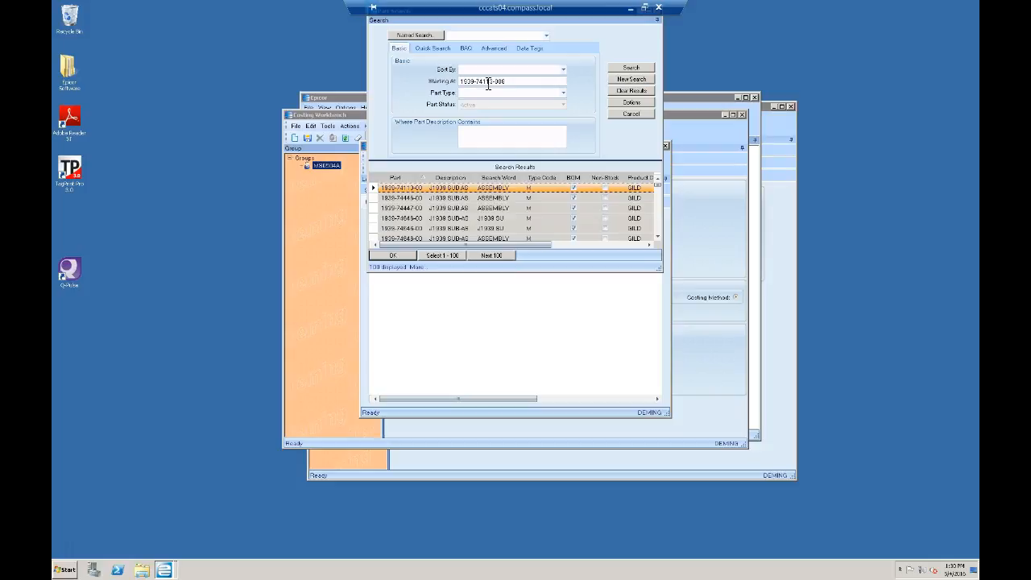
pyautogui.moveTo(425, 177); pyautogui.dragTo(432, 177)
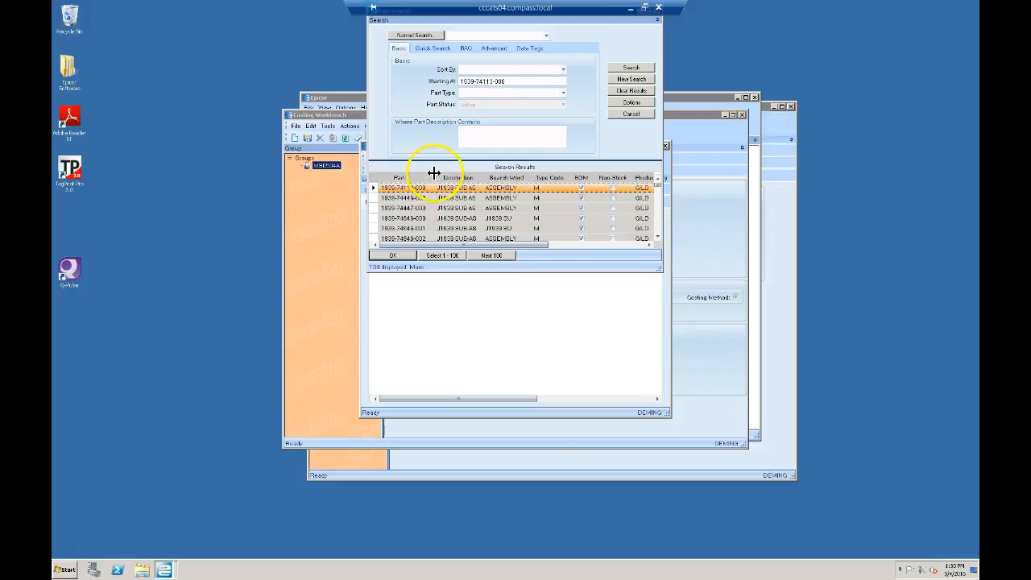
pyautogui.click(409, 255)
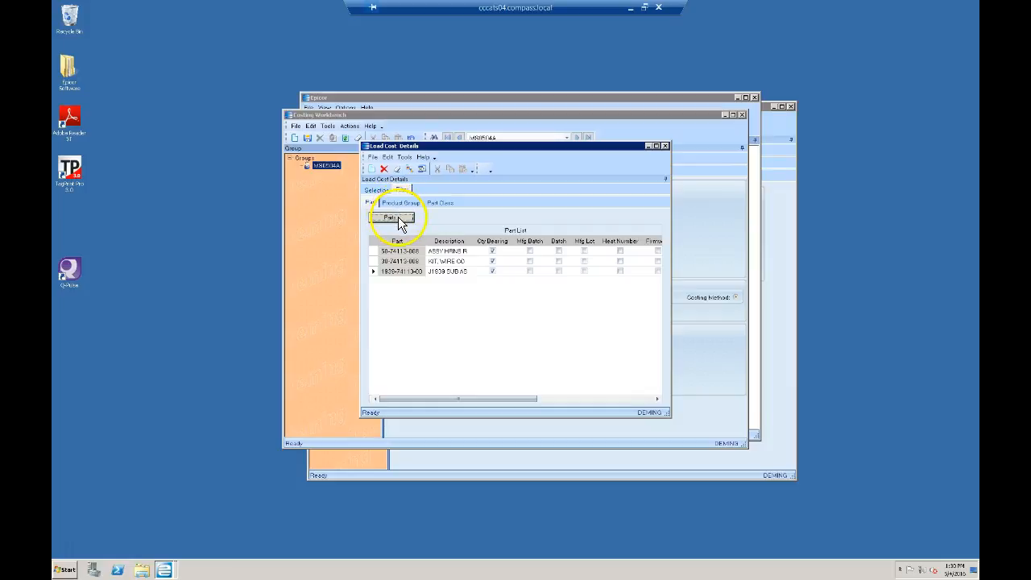
# Step: Submit the cost load for the filtered parts and refresh the group's cost details for purchased parts
pyautogui.click(409, 169)
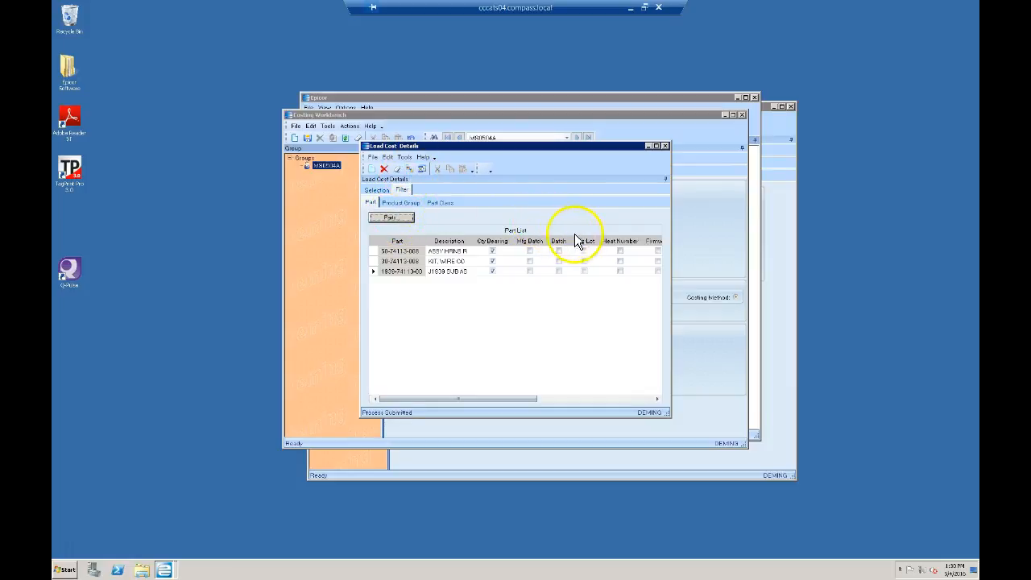
pyautogui.click(664, 146)
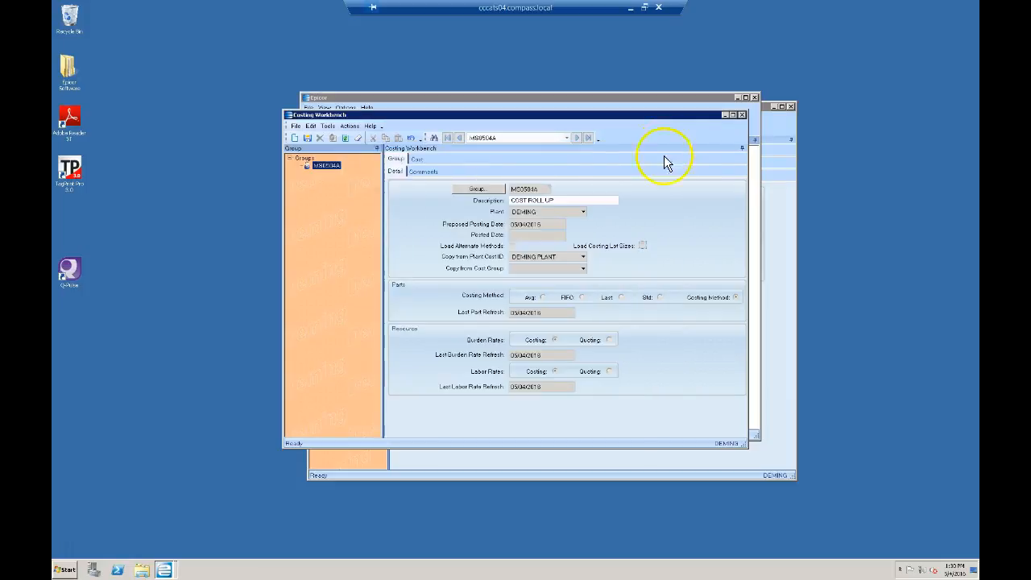
pyautogui.click(349, 125)
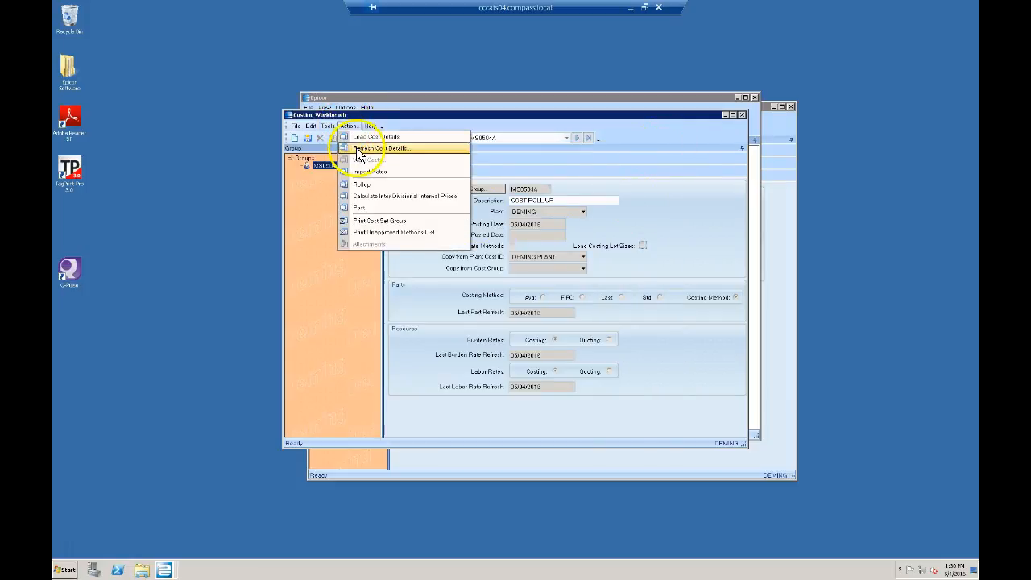
pyautogui.click(358, 147)
pyautogui.click(429, 227)
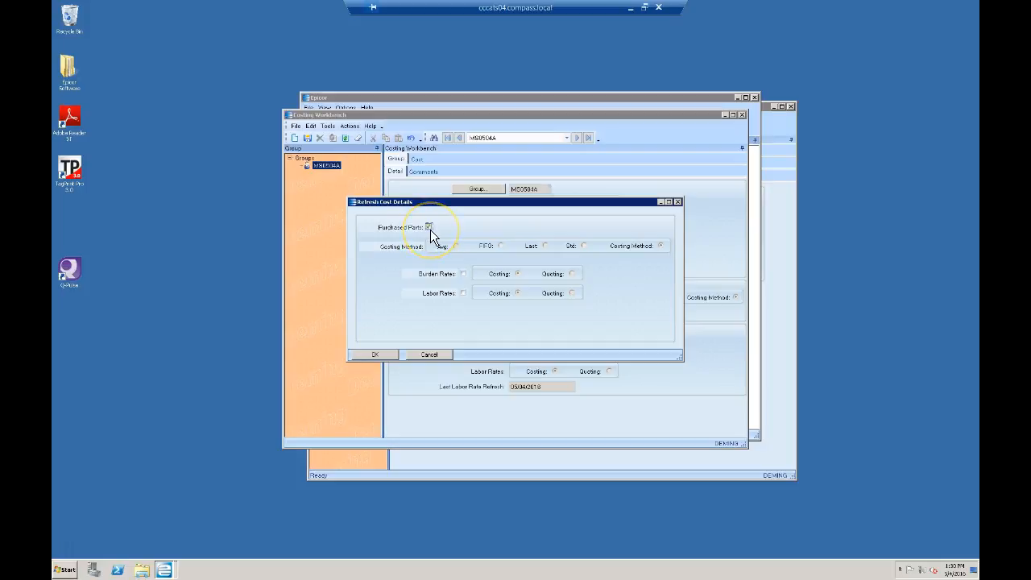
pyautogui.click(389, 356)
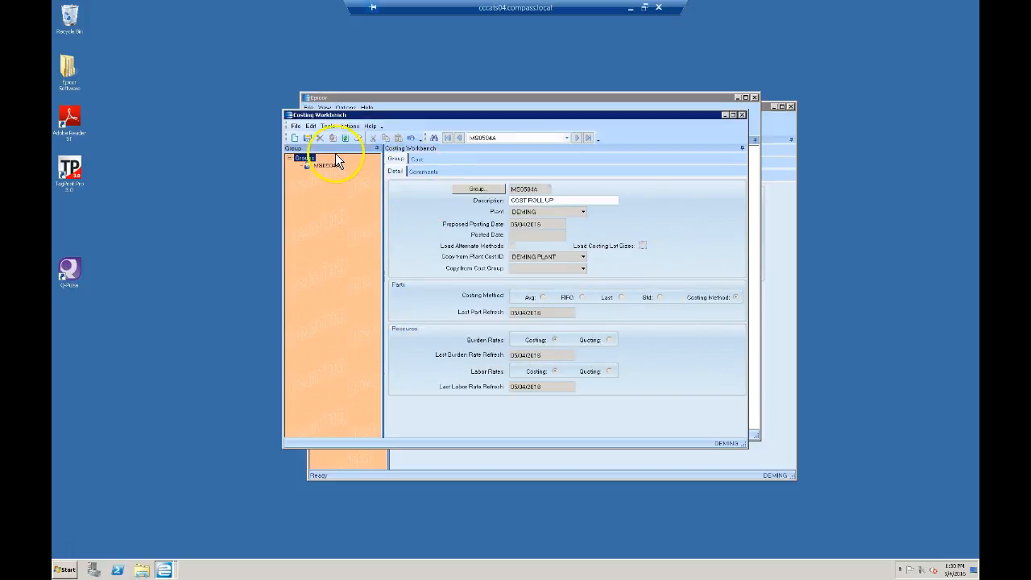
# Step: Retrieve all manufactured parts of the cost group to review their standard costs
pyautogui.click(417, 160)
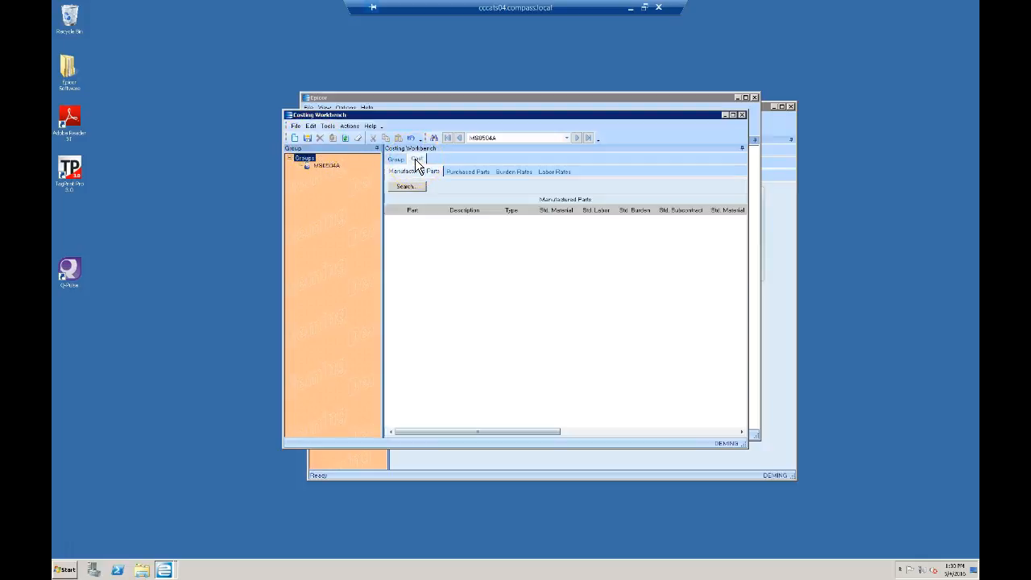
pyautogui.click(411, 187)
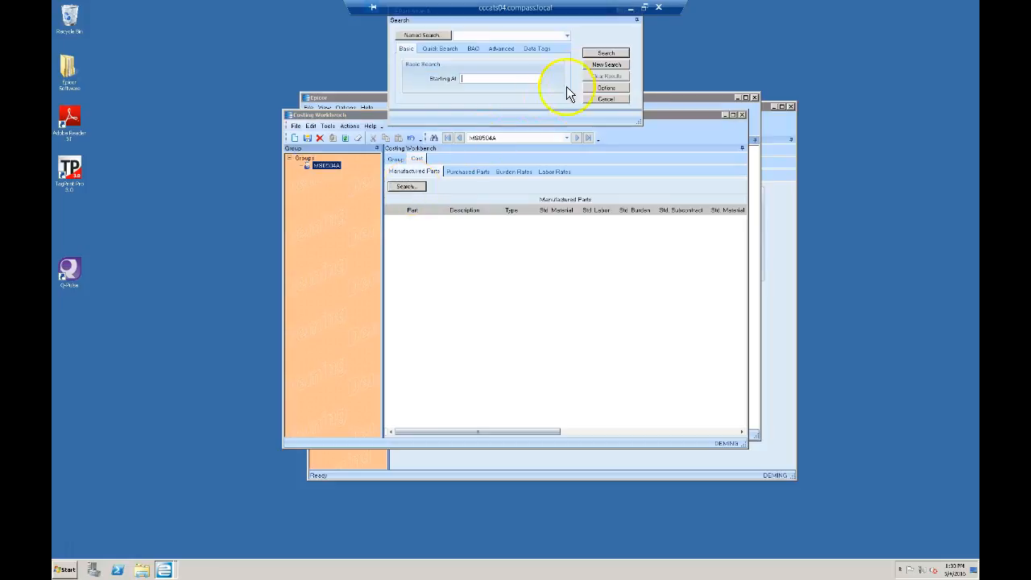
pyautogui.click(606, 54)
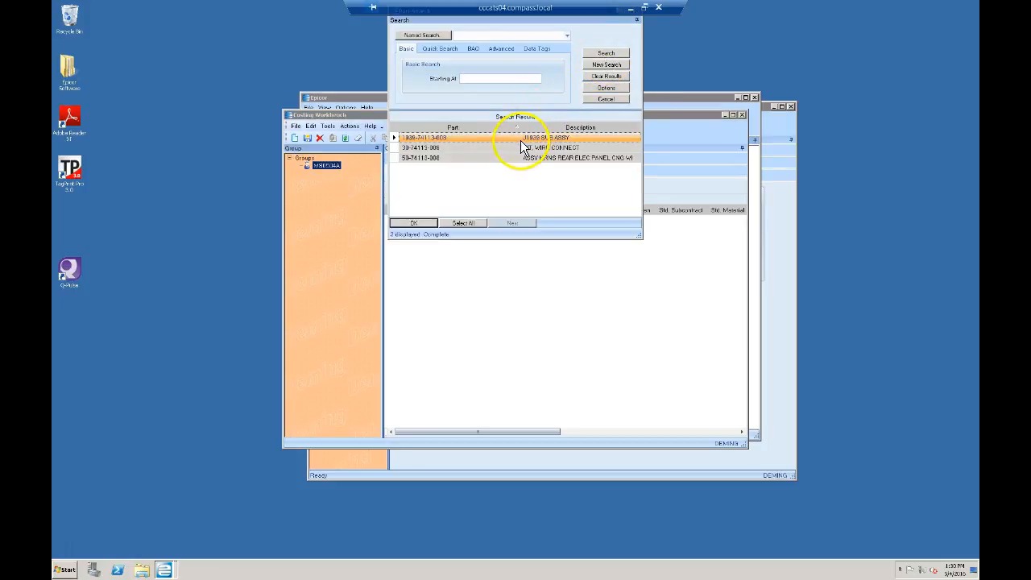
pyautogui.click(471, 225)
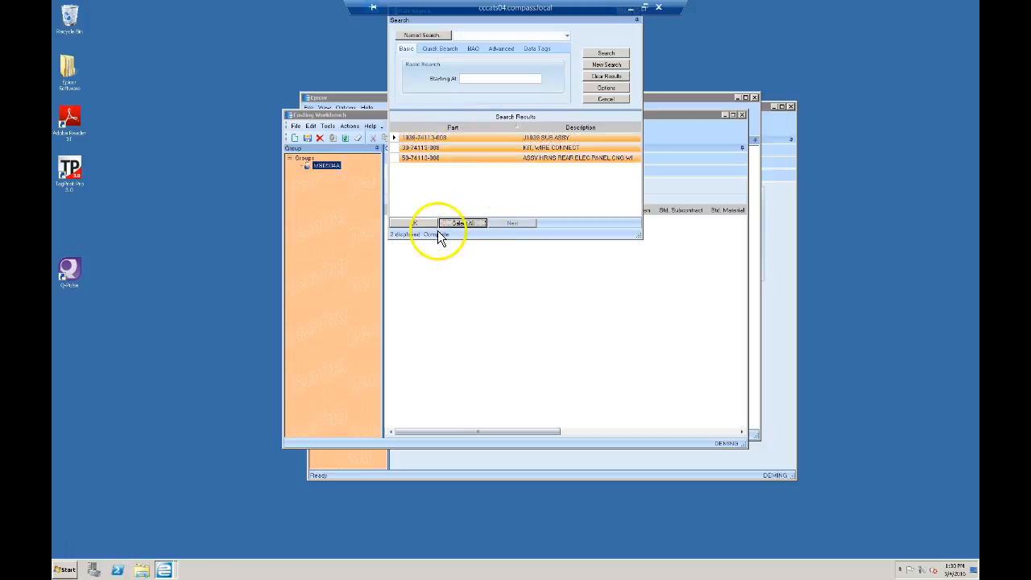
pyautogui.click(427, 224)
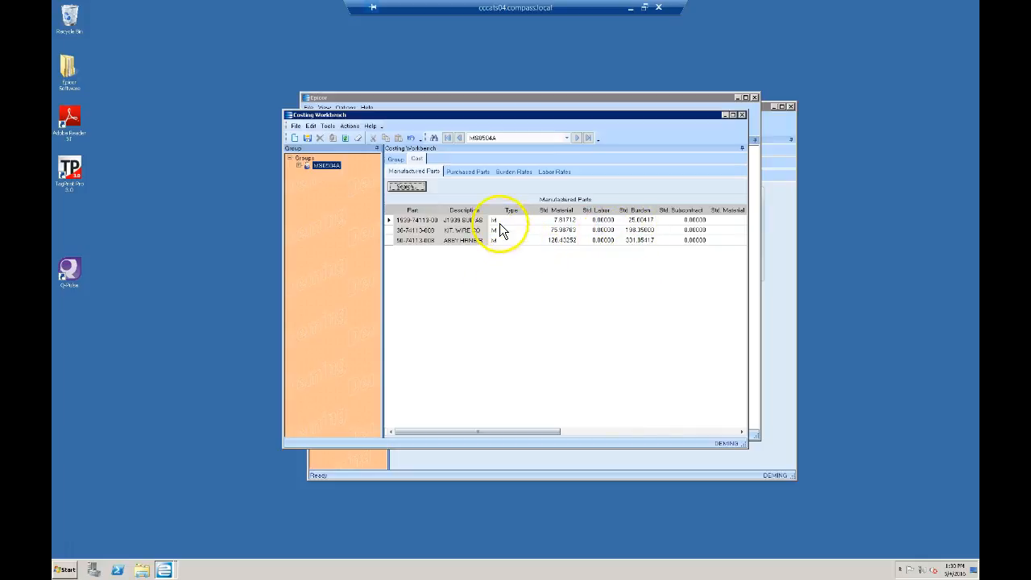
# Step: Retrieve all purchased parts of the cost group into the cost list
pyautogui.click(468, 173)
pyautogui.click(410, 187)
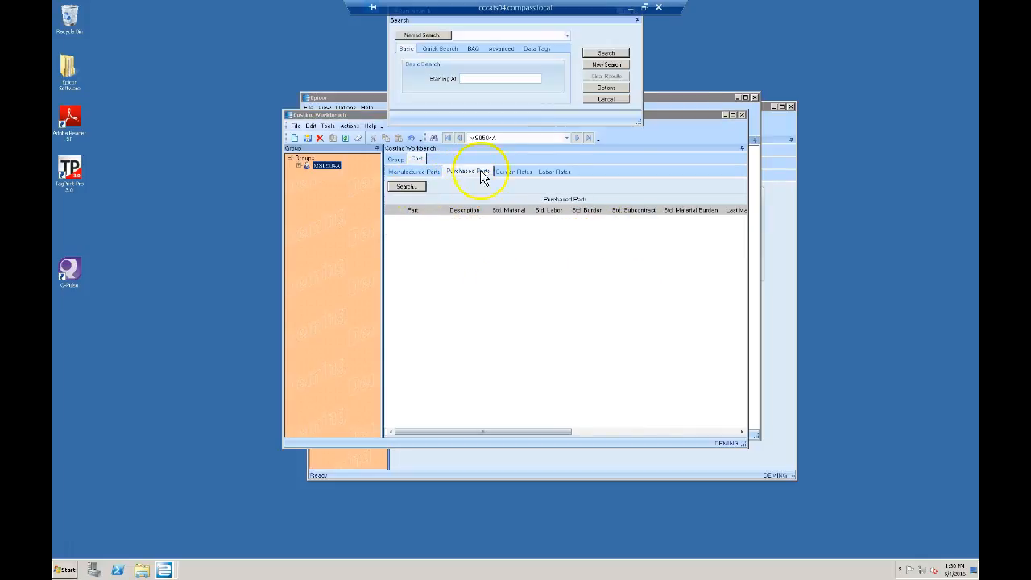
pyautogui.click(600, 54)
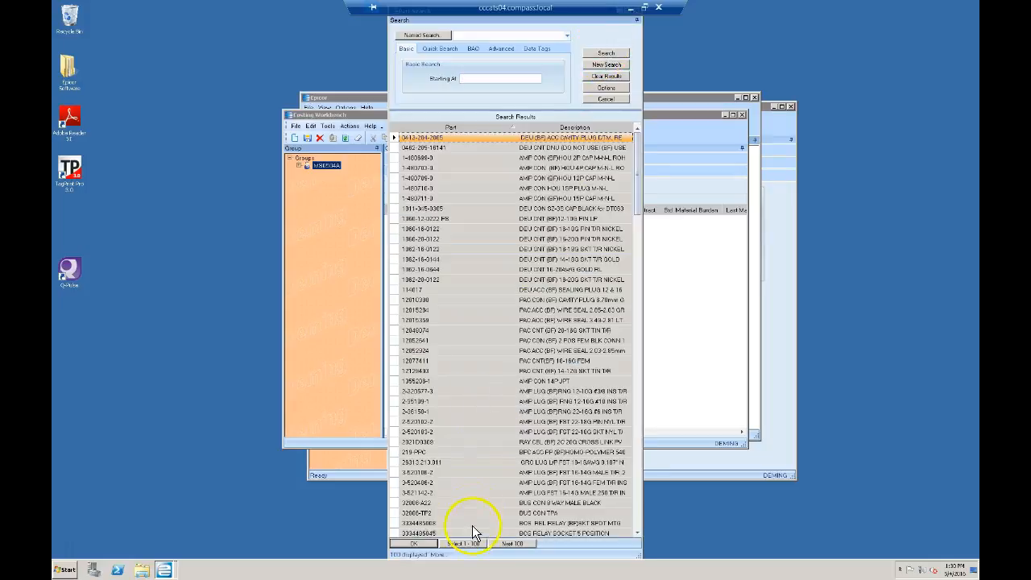
pyautogui.click(504, 544)
pyautogui.click(460, 543)
pyautogui.click(414, 543)
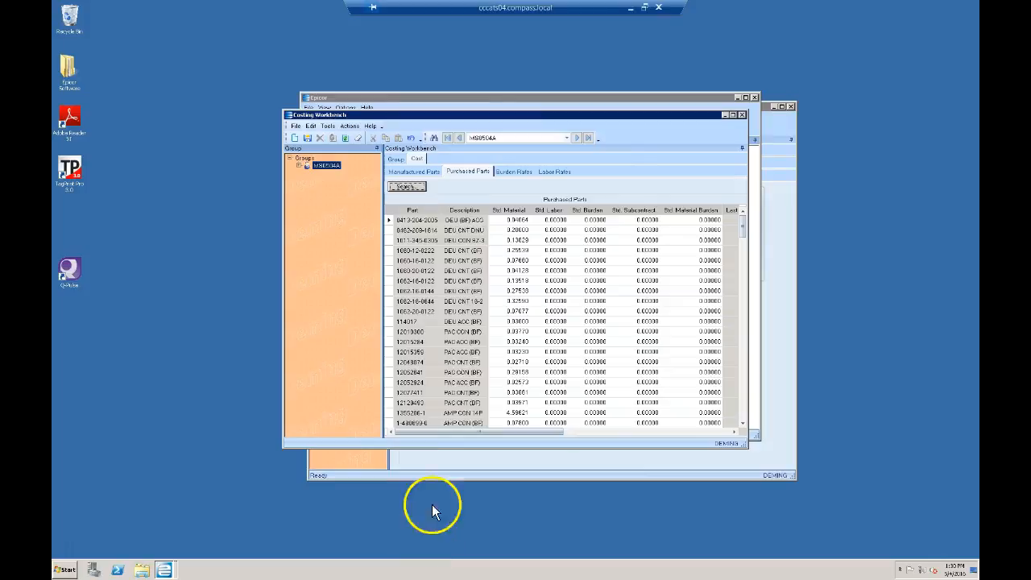
# Step: Sort the purchased parts by standard material cost, lowest first
pyautogui.click(514, 210)
pyautogui.scroll(5, 550, 266)
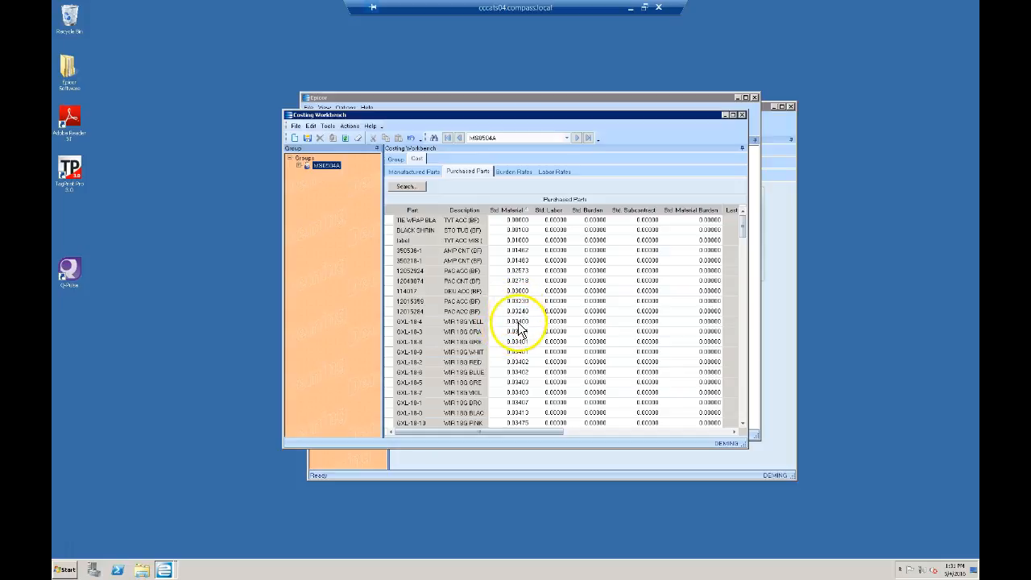
# Step: Set the standard material cost of purchased part TIE WRAP BLACK to 0.01
pyautogui.click(505, 223)
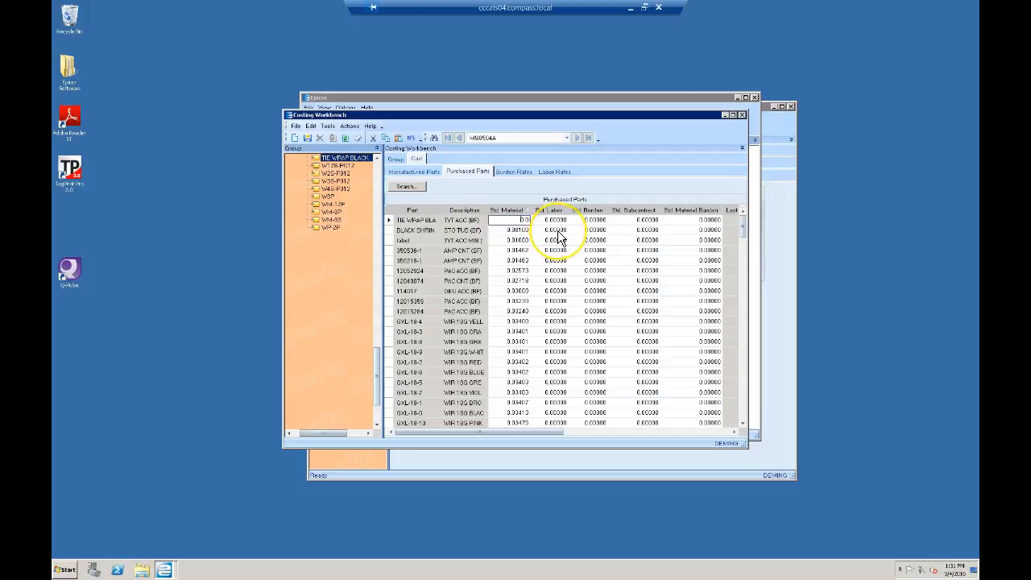
pyautogui.hotkey('shift', 'Right')
pyautogui.hotkey('shift', 'Right')
pyautogui.hotkey('shift', 'Right')
pyautogui.hotkey('shift', 'Right')
pyautogui.hotkey('shift', 'Right')
pyautogui.hotkey('shift', 'Right')
pyautogui.hotkey('shift', 'Right')
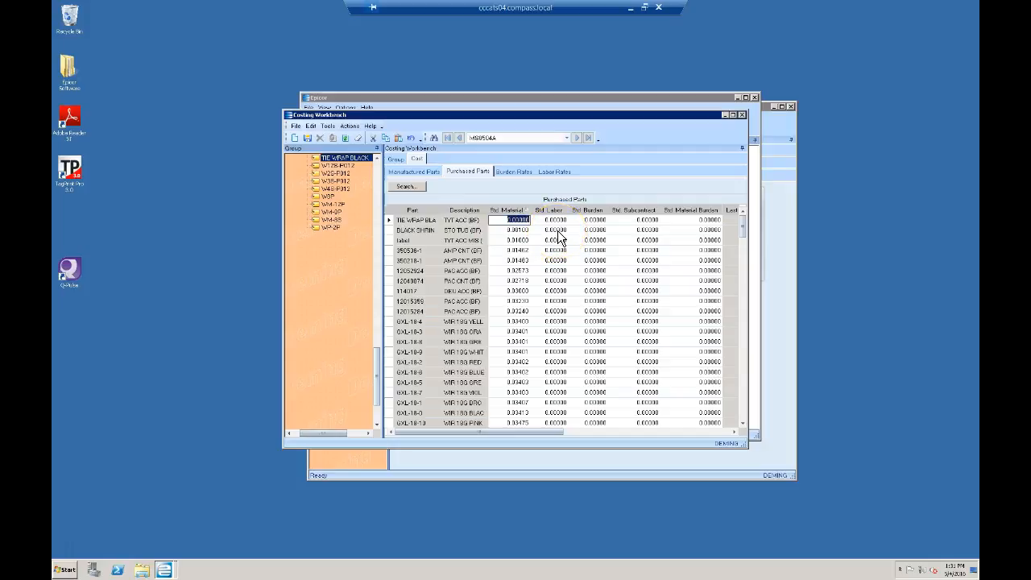
pyautogui.press('BackSpace')
pyautogui.write('0001')
pyautogui.press('BackSpace')
pyautogui.press('BackSpace')
pyautogui.write('.01')
pyautogui.press('Tab')
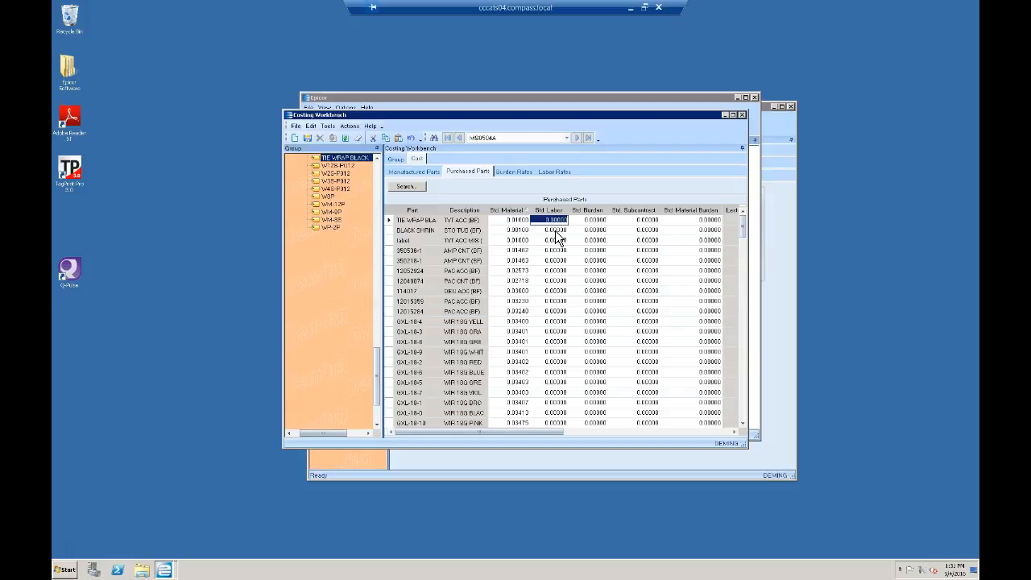
# Step: Open Cost Adjustment from the inventory management operations and load part TIE WRAP BLACK
pyautogui.click(399, 220)
pyautogui.moveTo(430, 219); pyautogui.dragTo(469, 227)
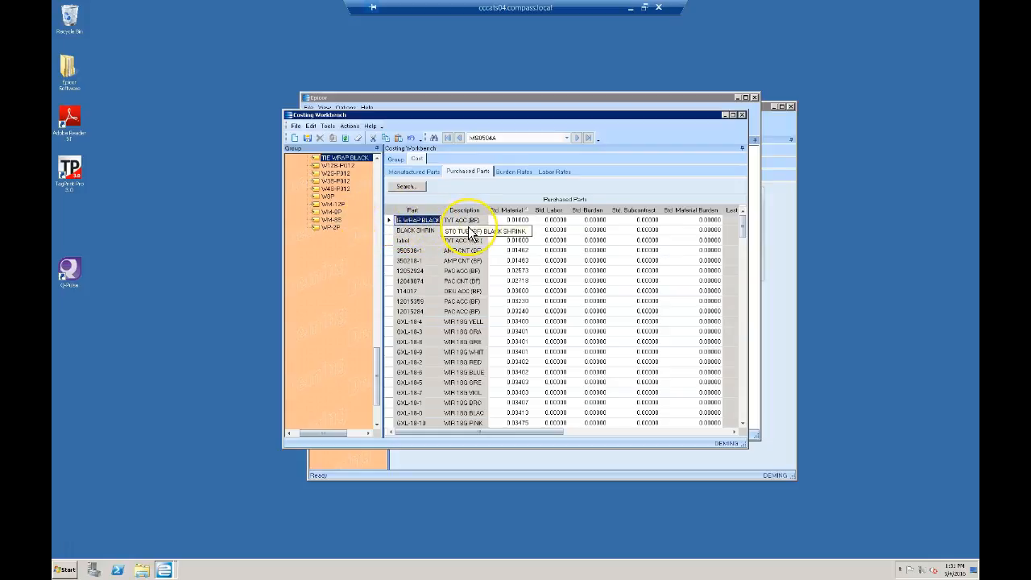
pyautogui.click(415, 97)
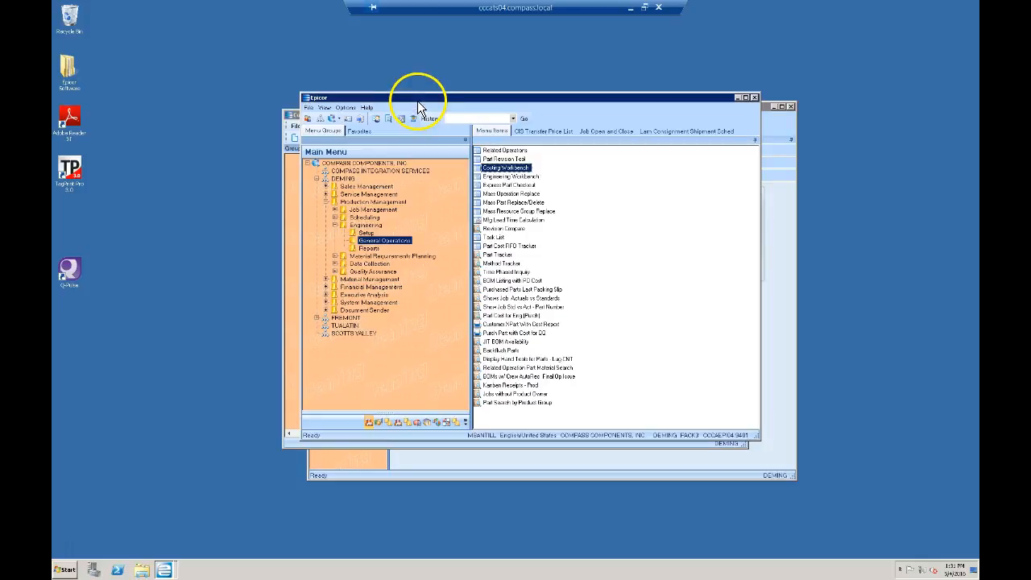
pyautogui.click(370, 278)
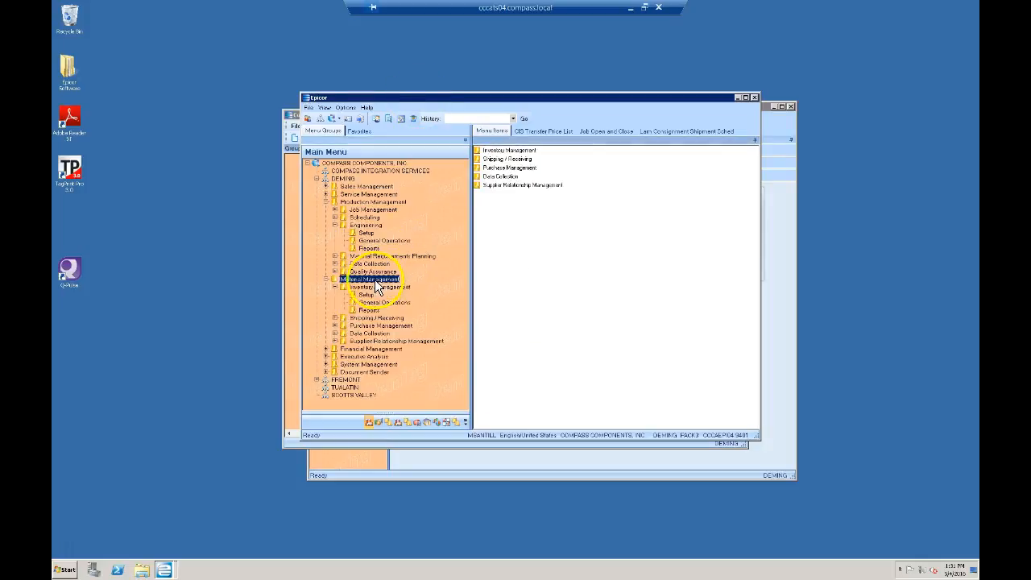
pyautogui.click(373, 288)
pyautogui.click(385, 302)
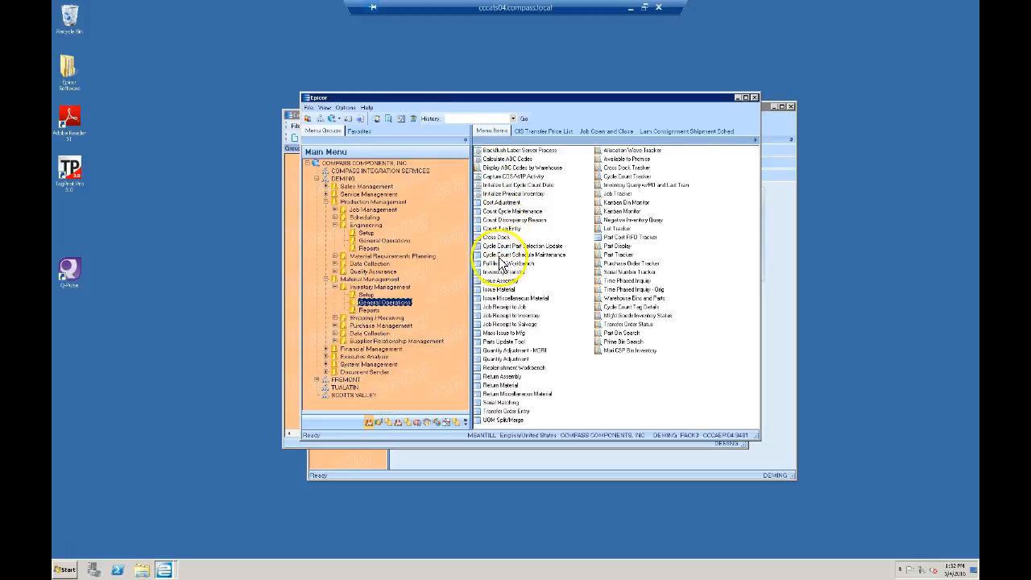
pyautogui.doubleClick(501, 202)
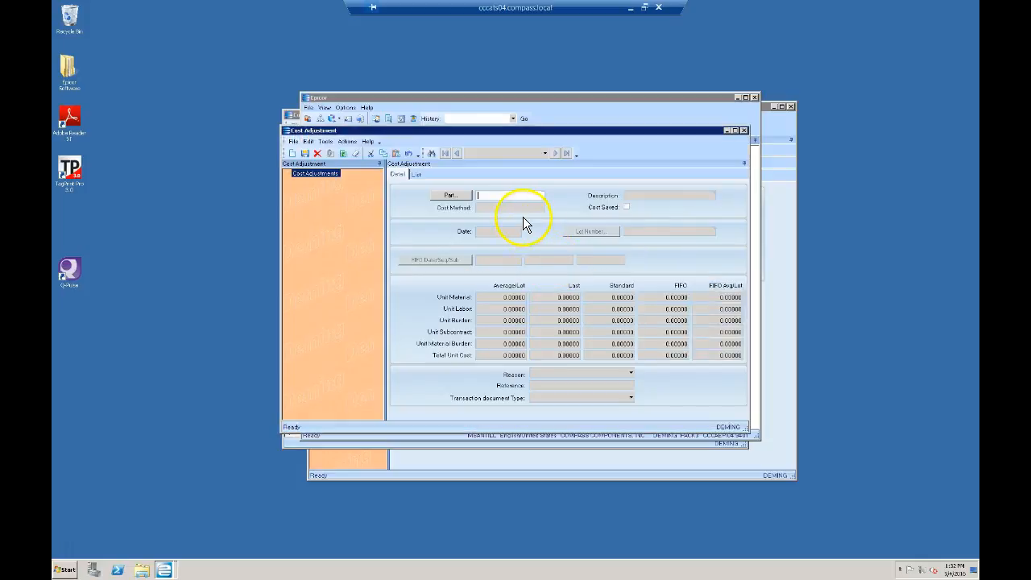
pyautogui.write('tie wrap black')
pyautogui.press('Tab')
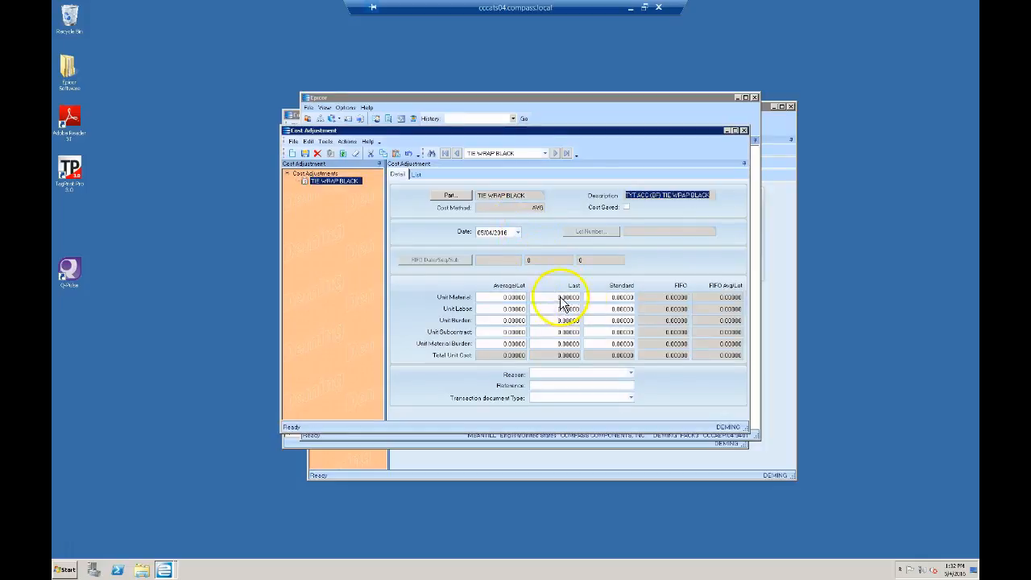
# Step: Set the average, last and standard unit material costs of TIE WRAP BLACK to 1
pyautogui.click(511, 296)
pyautogui.write('1')
pyautogui.press('Tab')
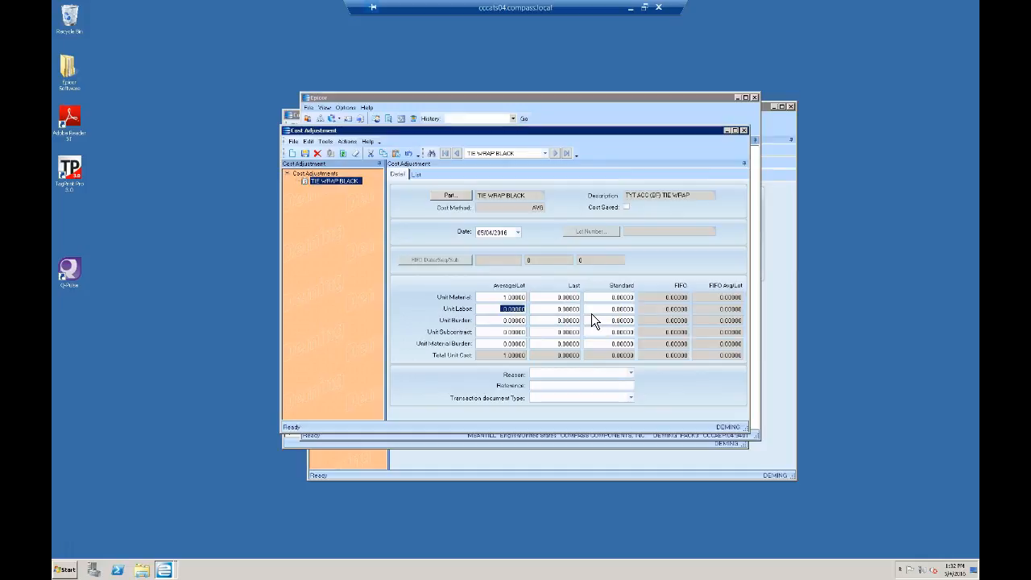
pyautogui.click(566, 297)
pyautogui.click(614, 297)
pyautogui.write('1')
pyautogui.press('Tab')
# Step: Choose STANDARD COST ROLL UP as the adjustment reason, save the cost adjustment and close it
pyautogui.click(631, 375)
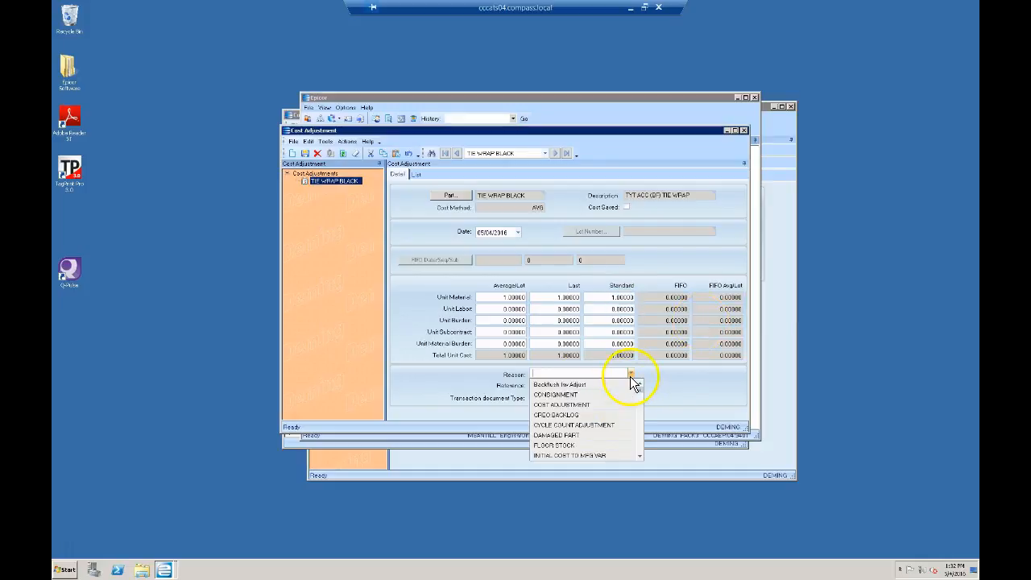
pyautogui.click(640, 457)
pyautogui.click(640, 458)
pyautogui.click(641, 458)
pyautogui.click(640, 458)
pyautogui.click(641, 457)
pyautogui.click(641, 458)
pyautogui.click(640, 458)
pyautogui.click(640, 457)
pyautogui.click(640, 457)
pyautogui.click(640, 457)
pyautogui.click(593, 434)
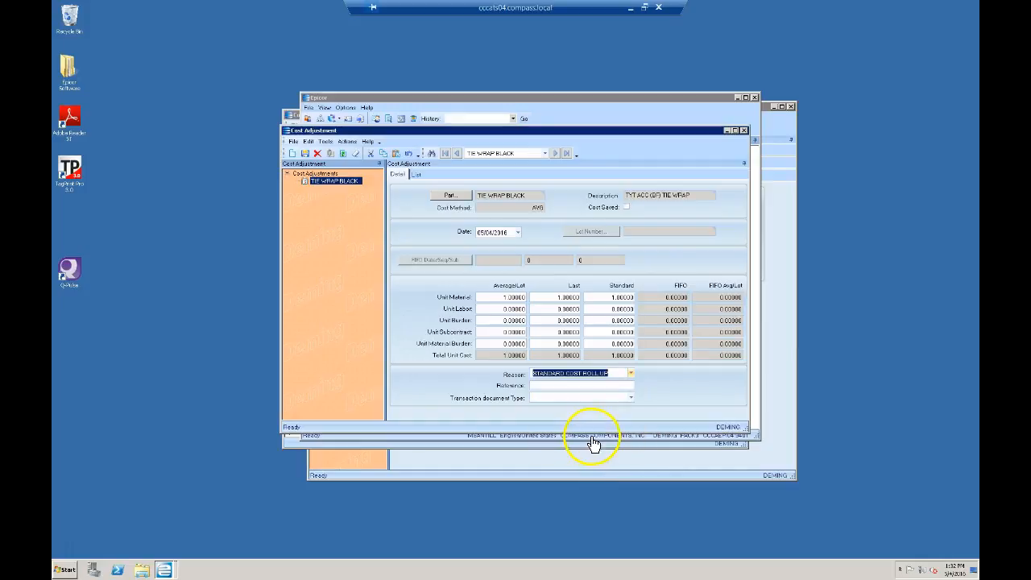
pyautogui.click(304, 153)
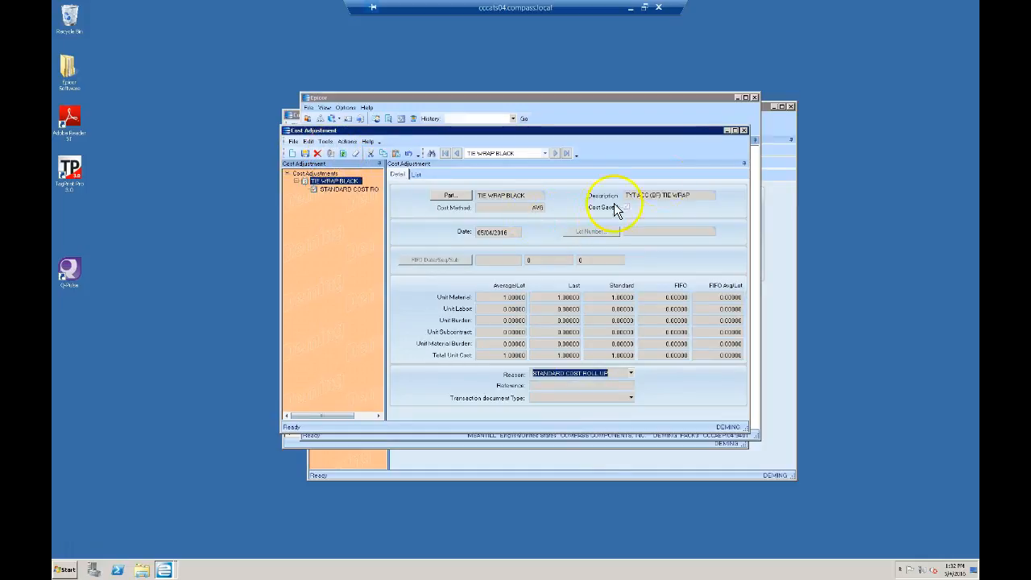
pyautogui.click(744, 131)
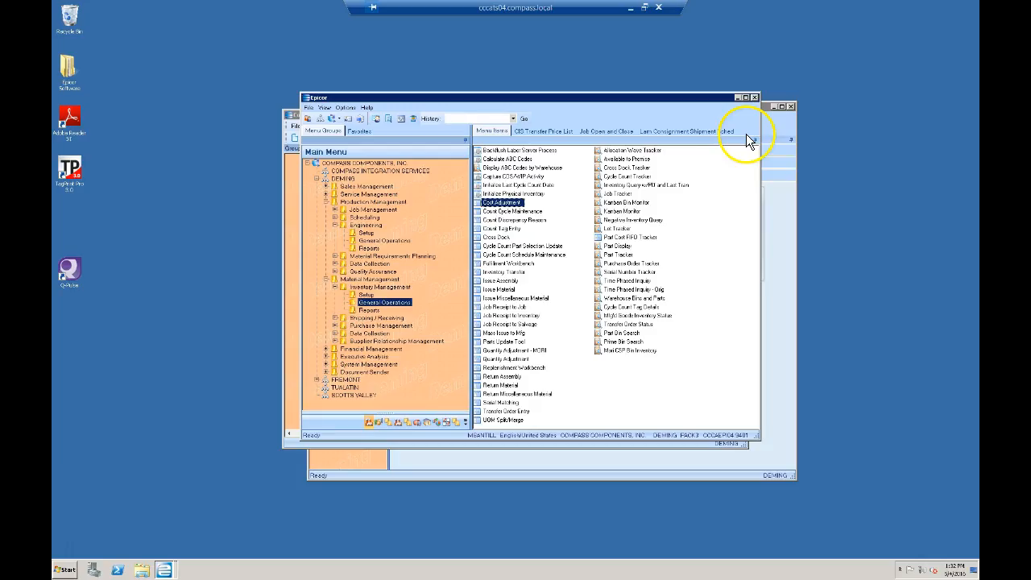
# Step: Return to the Costing Workbench, set TIE WRAP BLACK's standard material cost to 1 and save the group
pyautogui.click(294, 423)
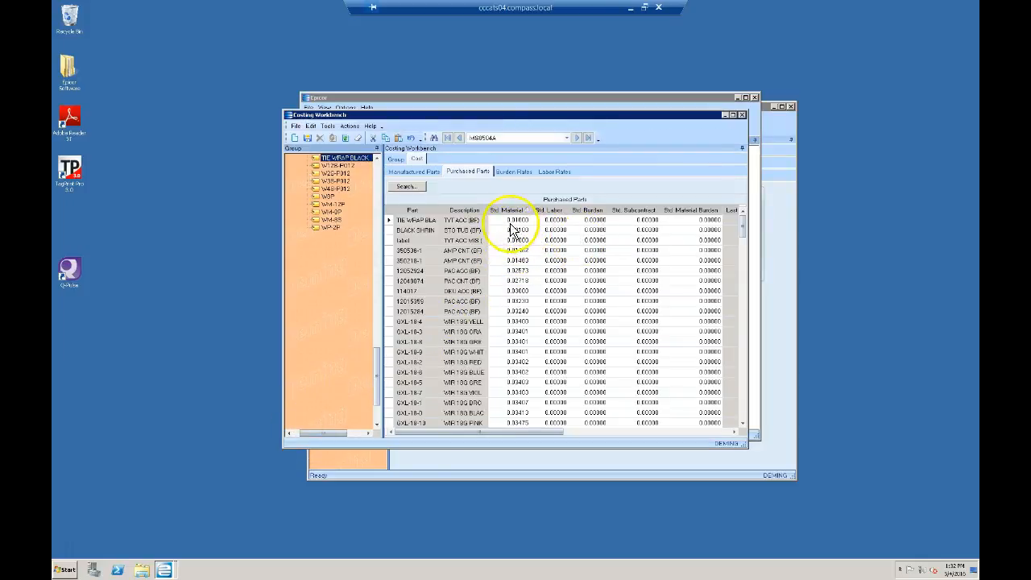
pyautogui.click(547, 230)
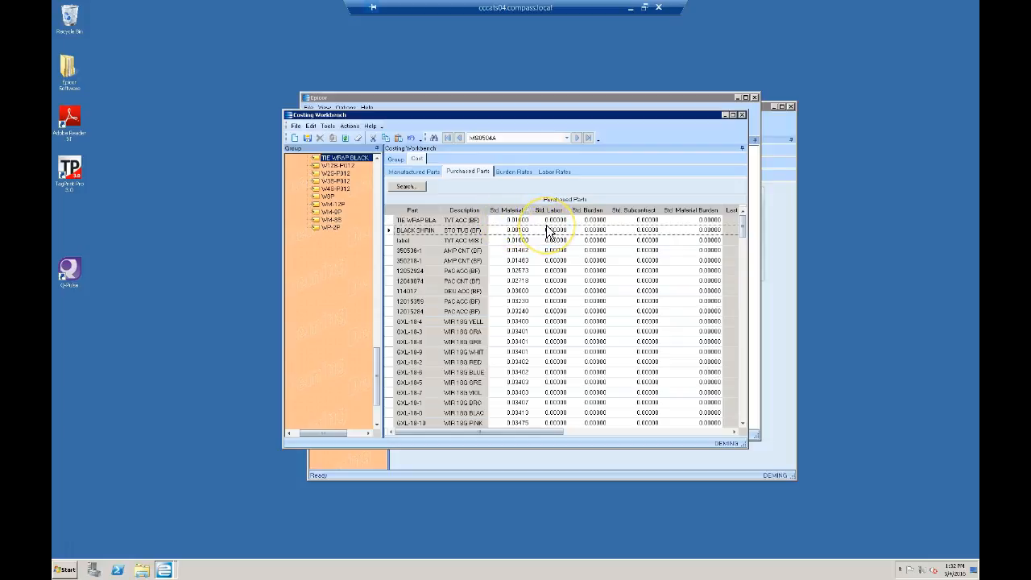
pyautogui.press('Down')
pyautogui.press('Down')
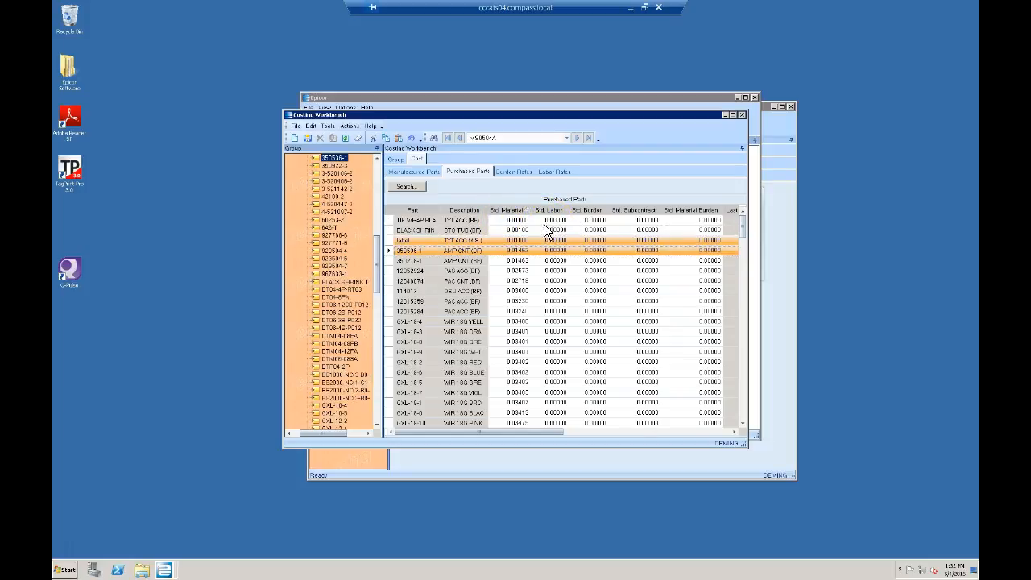
pyautogui.click(516, 219)
pyautogui.click(511, 219)
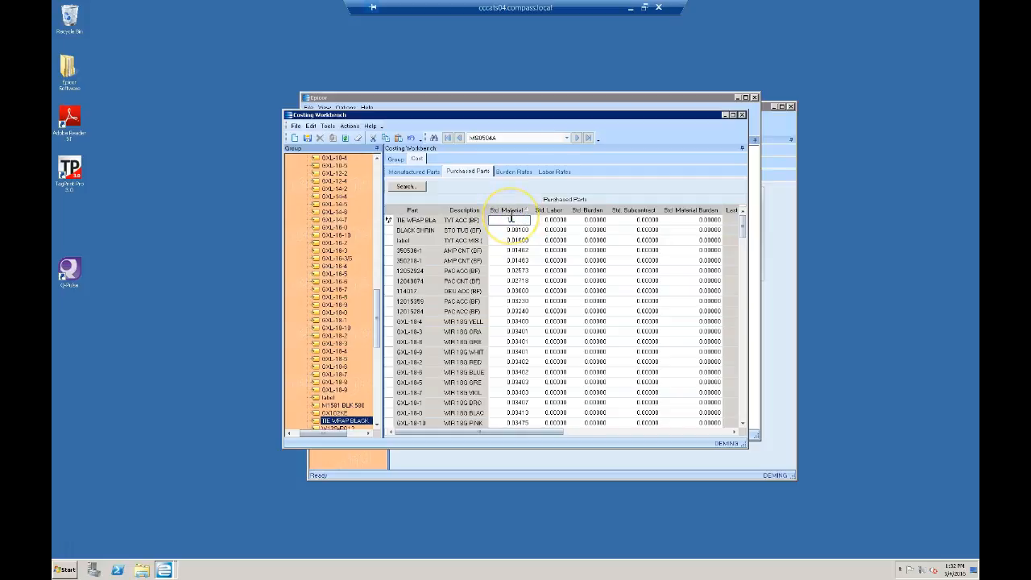
pyautogui.press('Tab')
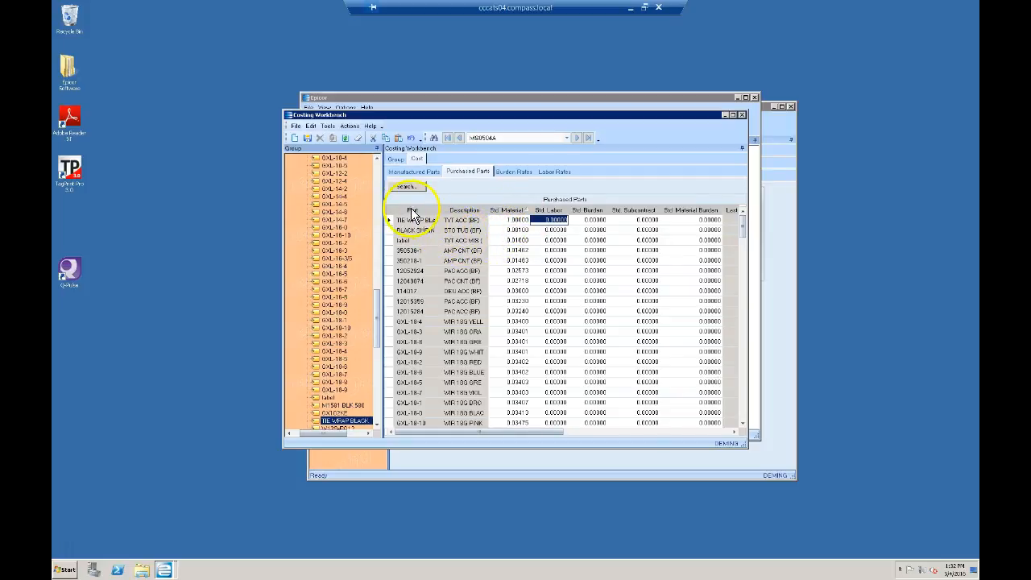
pyautogui.click(306, 142)
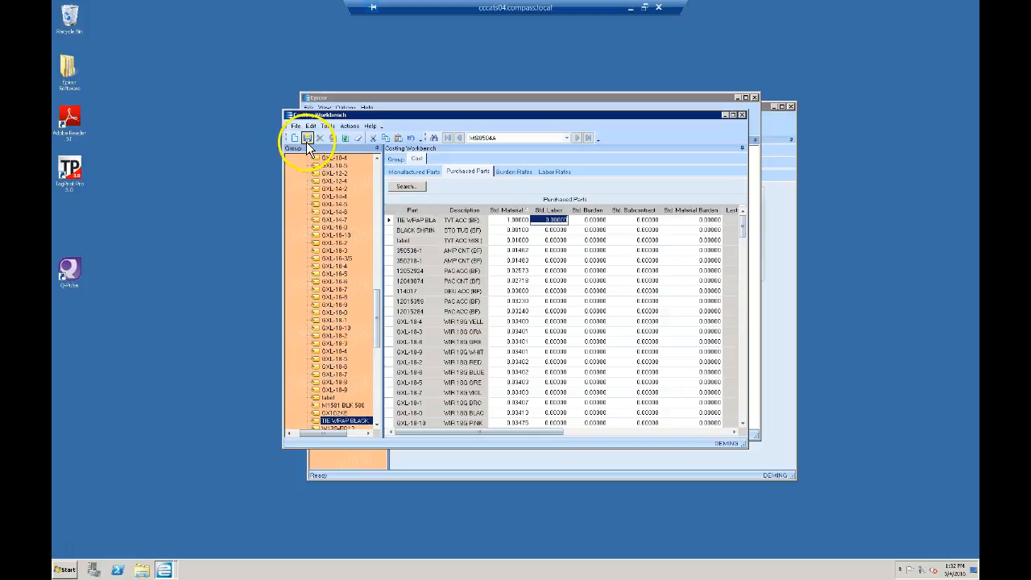
# Step: Toggle Consider Pull As Assembly Settings for the cost rollup of group MS0504A, run the rollup and refresh the group
pyautogui.click(345, 127)
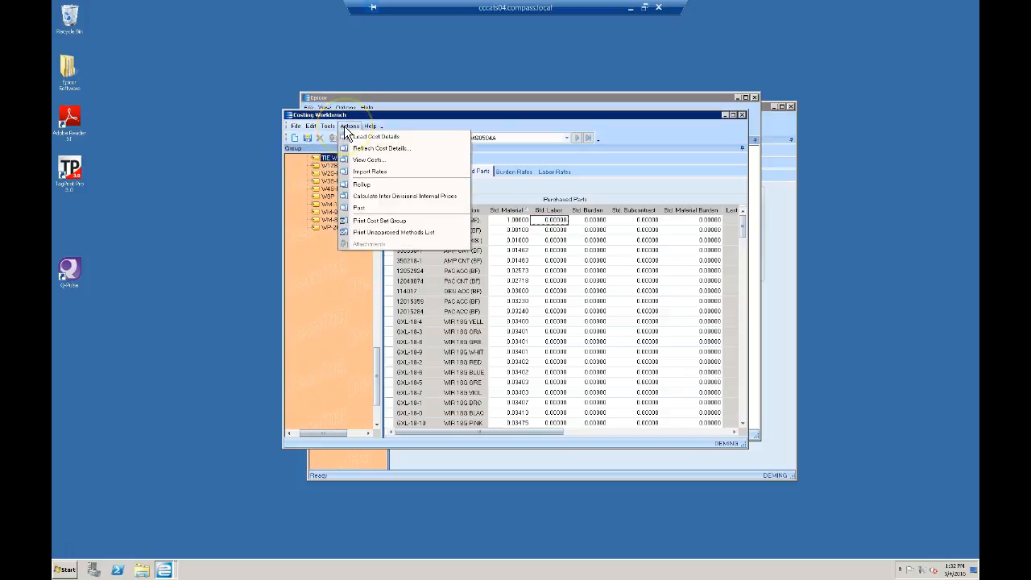
pyautogui.click(351, 186)
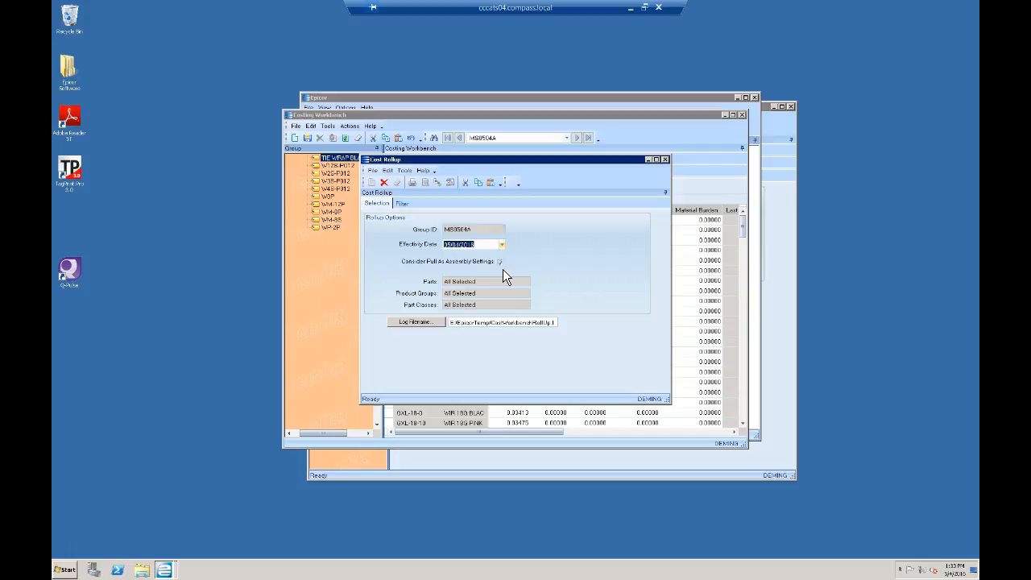
pyautogui.click(500, 263)
pyautogui.click(664, 160)
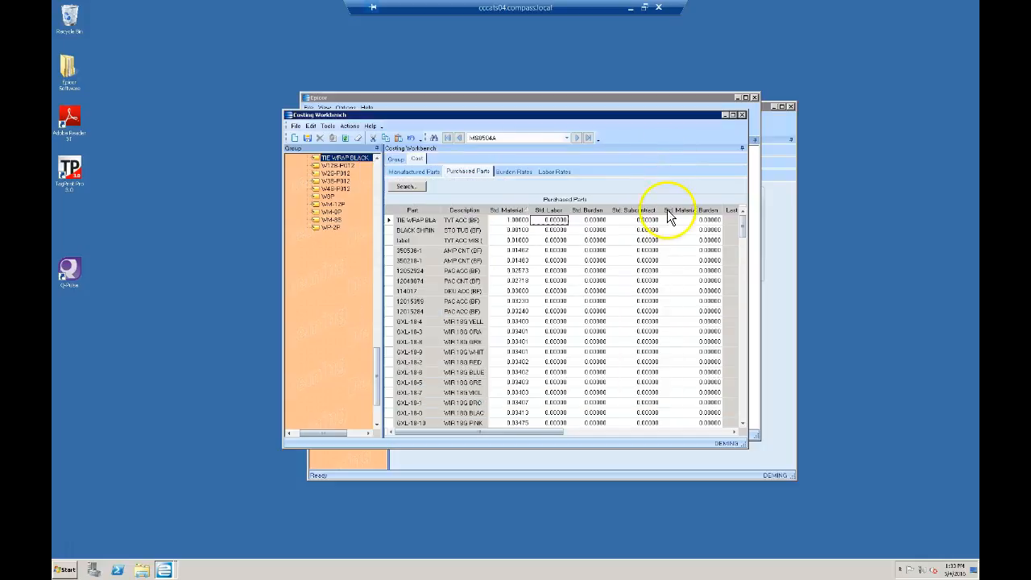
pyautogui.click(345, 137)
# Step: Post the costs of group MS0504A to DEMING PLANT with reason STANDARD COST ROLL UP and refresh the group
pyautogui.click(395, 159)
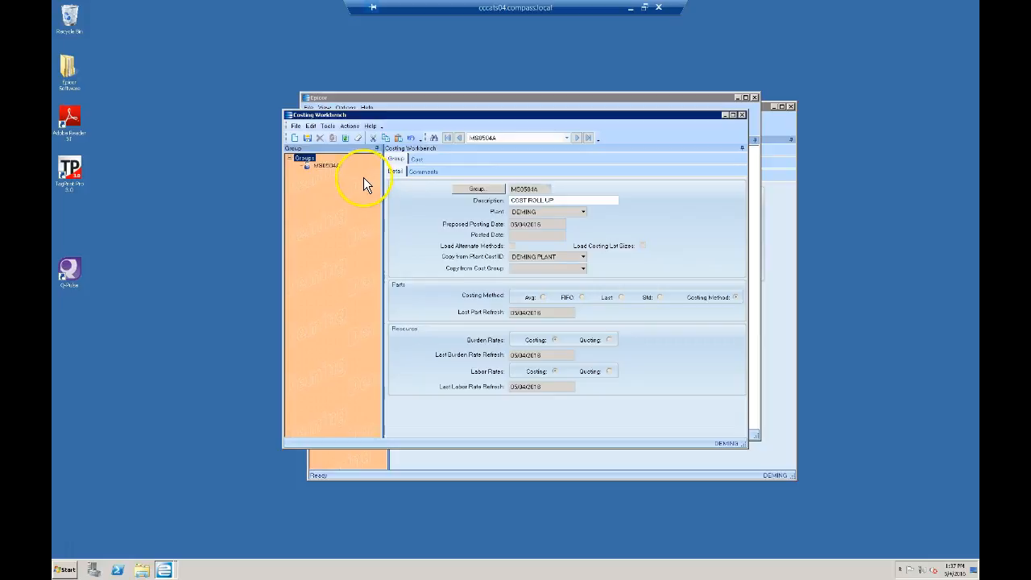
pyautogui.click(349, 125)
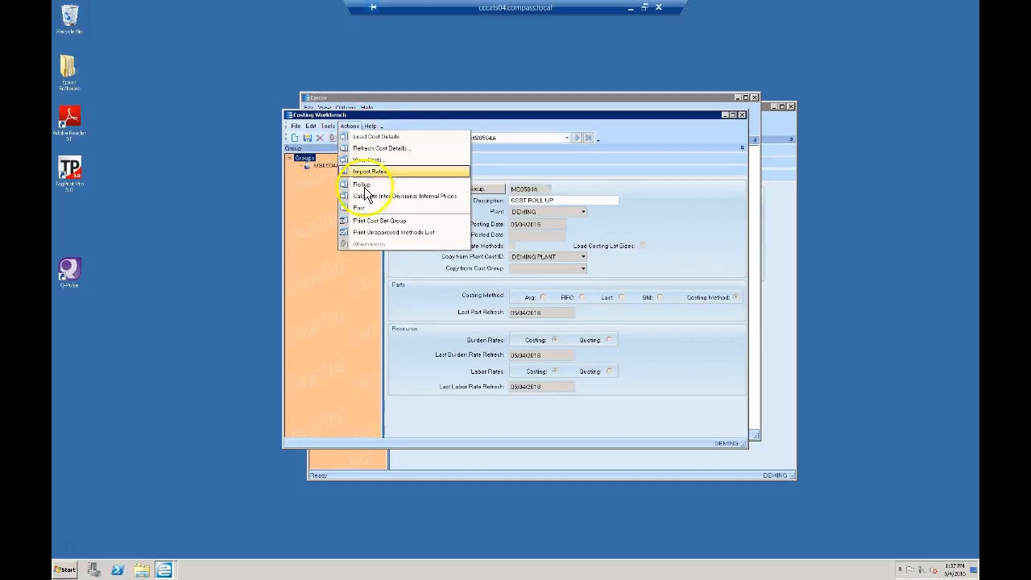
pyautogui.click(364, 208)
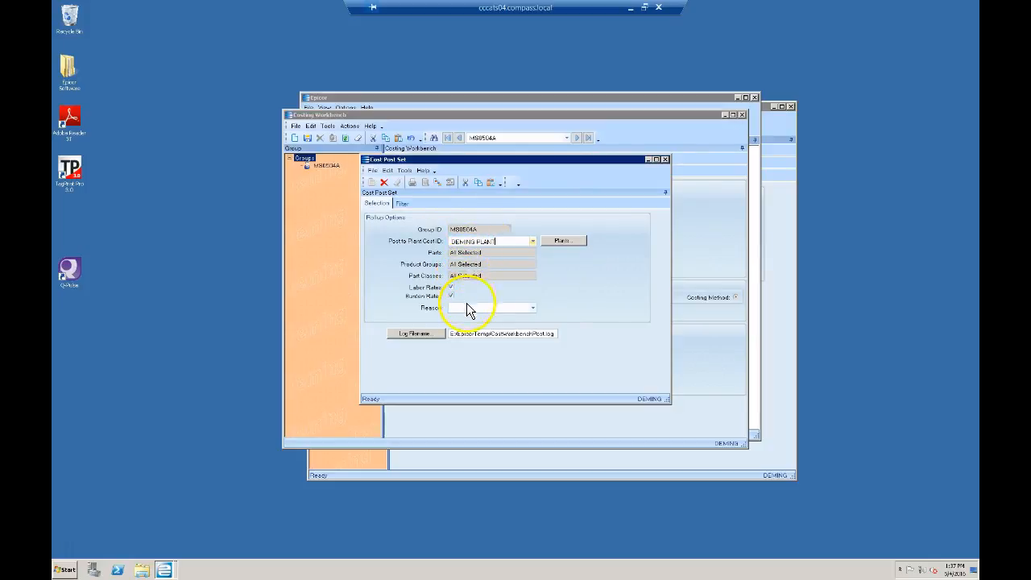
pyautogui.click(532, 309)
pyautogui.write('STANF')
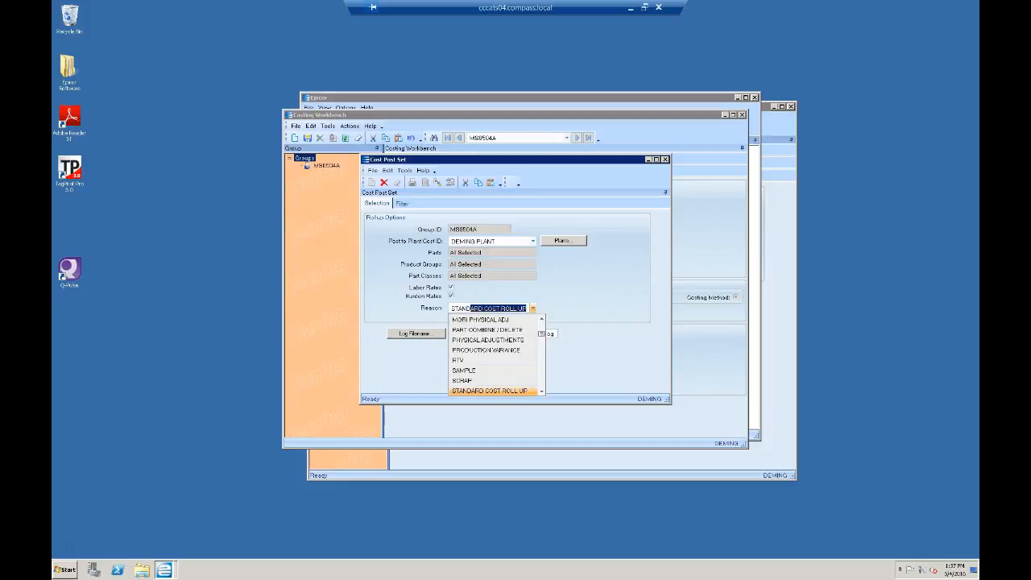
pyautogui.press('Tab')
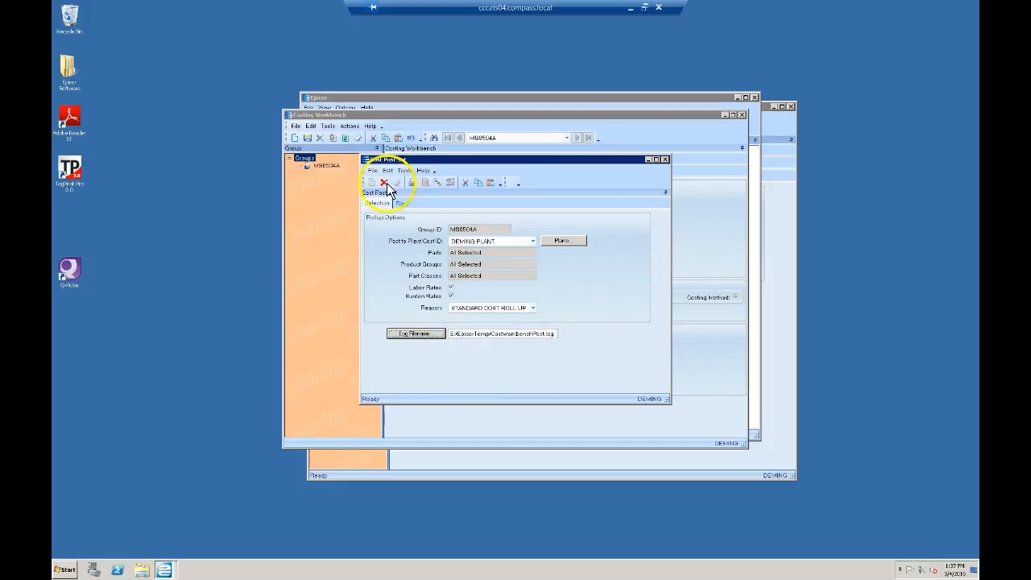
pyautogui.click(436, 181)
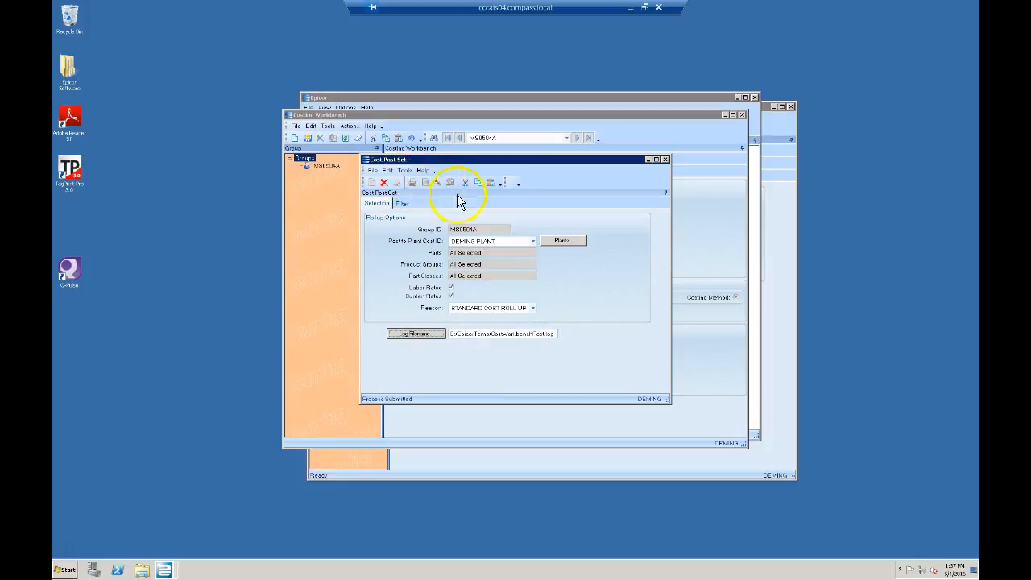
pyautogui.click(665, 160)
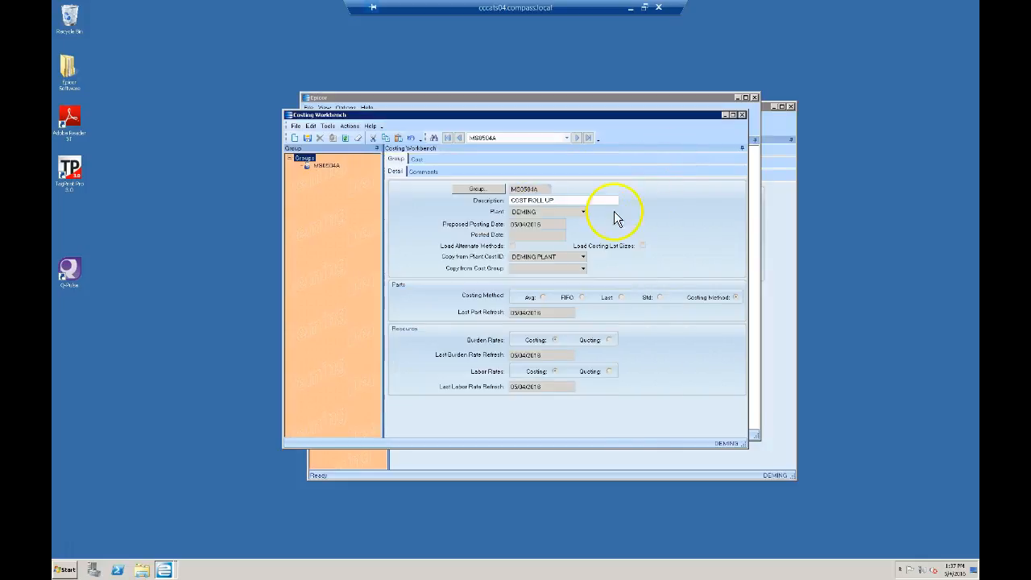
pyautogui.click(345, 137)
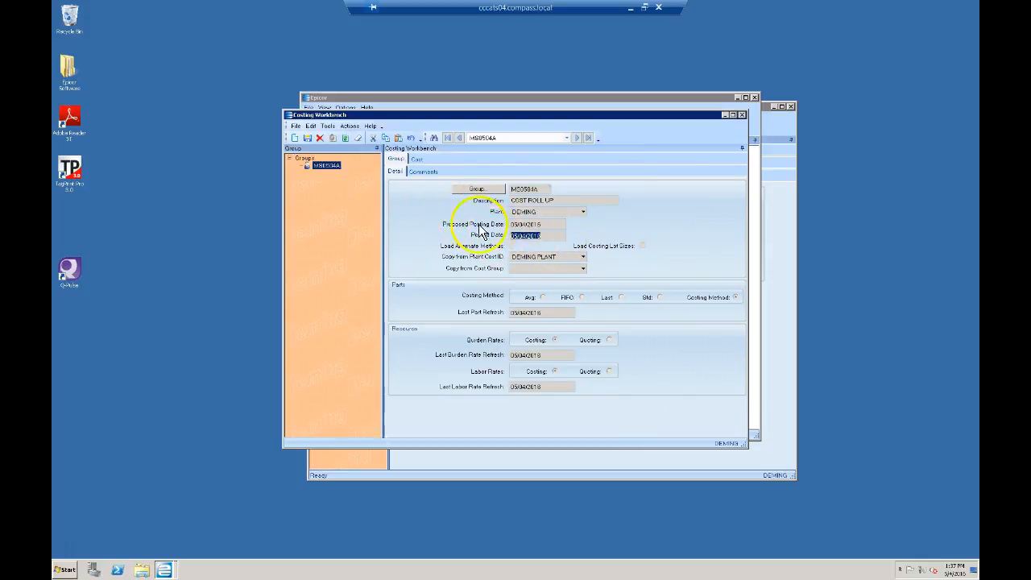
# Step: Retrieve all manufactured parts of the posted group to check their rolled-up standard costs
pyautogui.click(416, 159)
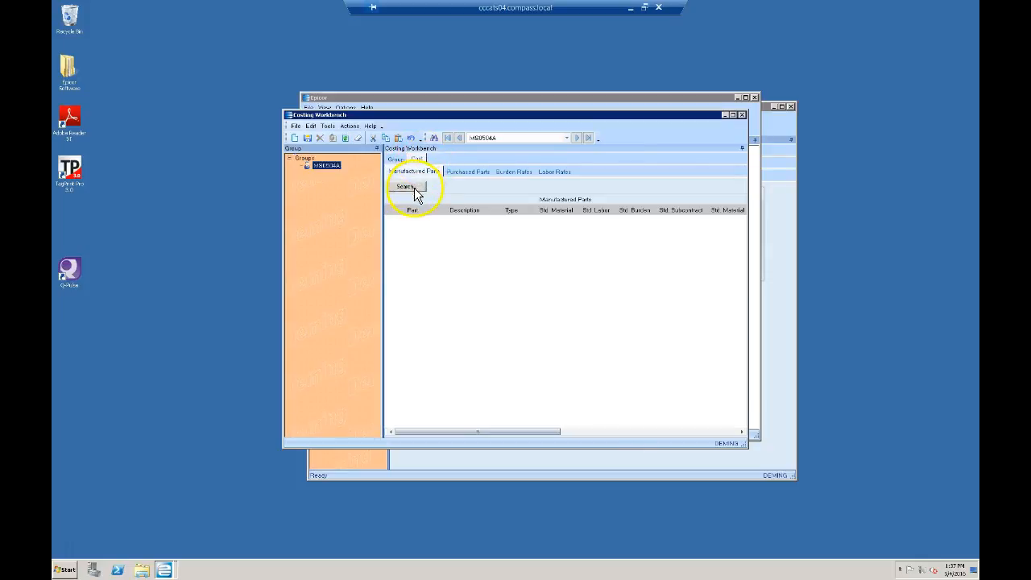
pyautogui.click(409, 187)
pyautogui.click(606, 52)
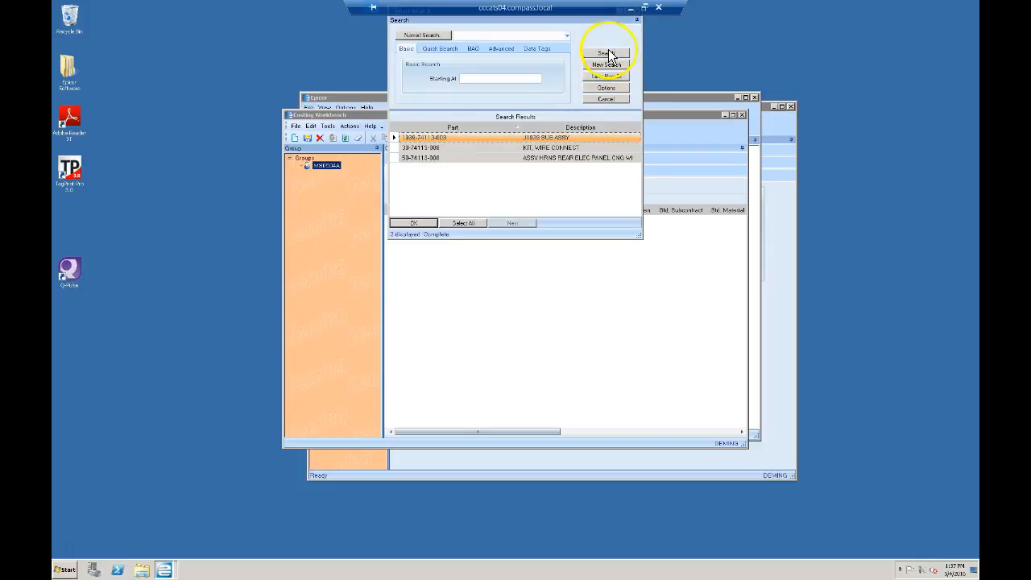
pyautogui.click(465, 223)
pyautogui.click(414, 223)
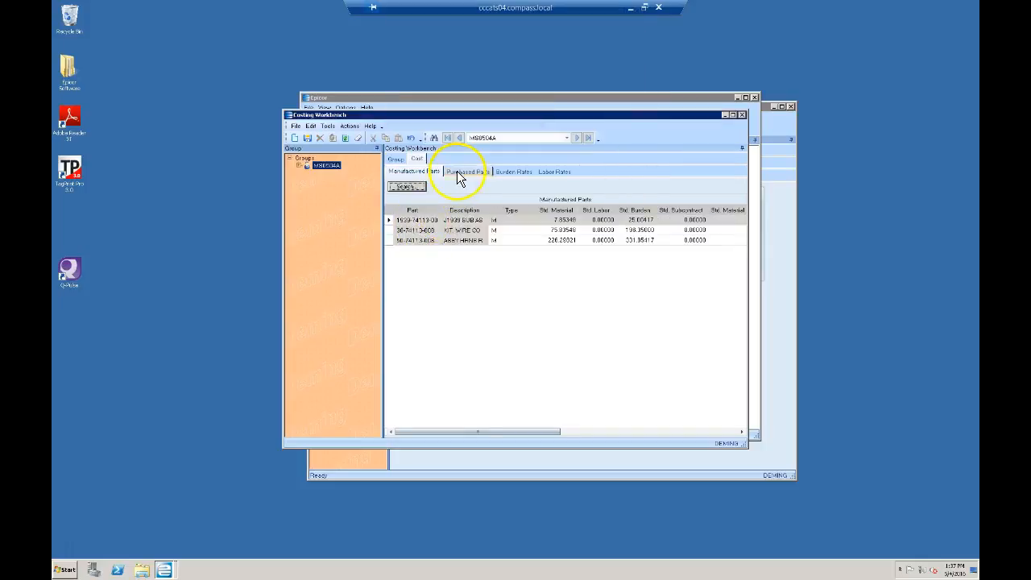
# Step: Retrieve all purchased parts of group MS0504A, including every further search result, into the purchased parts cost list
pyautogui.click(457, 172)
pyautogui.click(418, 187)
pyautogui.click(596, 53)
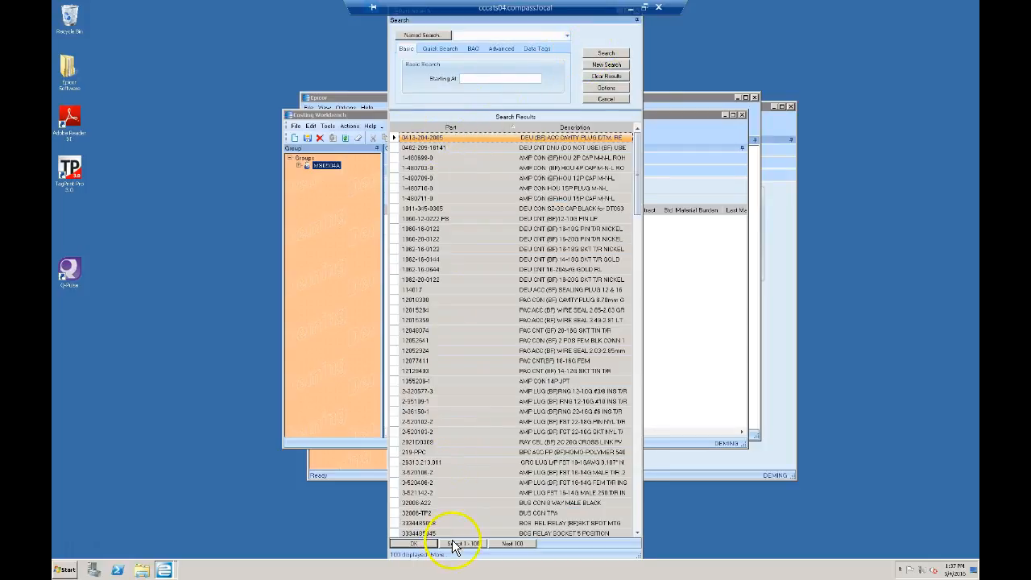
pyautogui.click(512, 544)
pyautogui.click(466, 544)
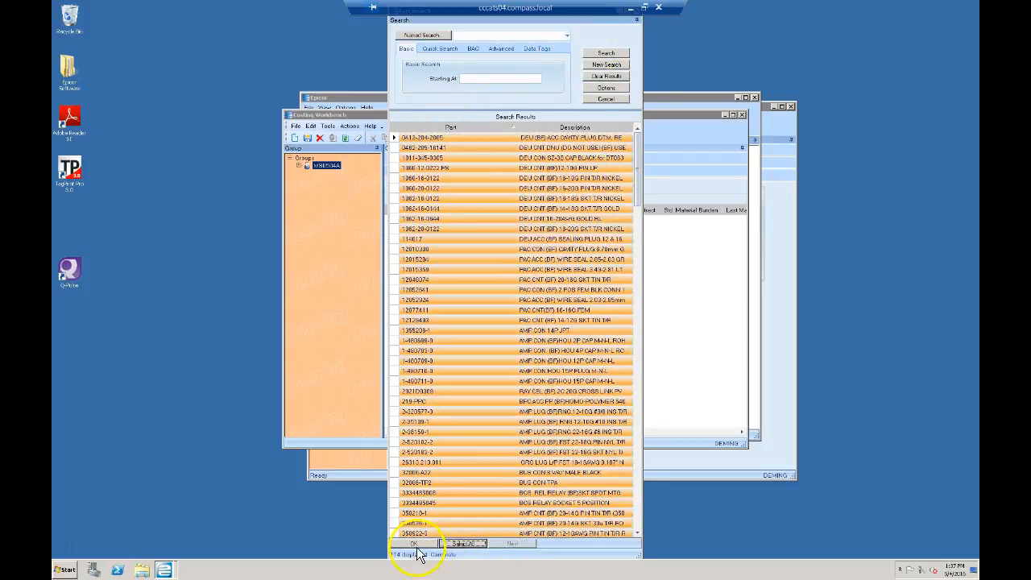
pyautogui.click(413, 544)
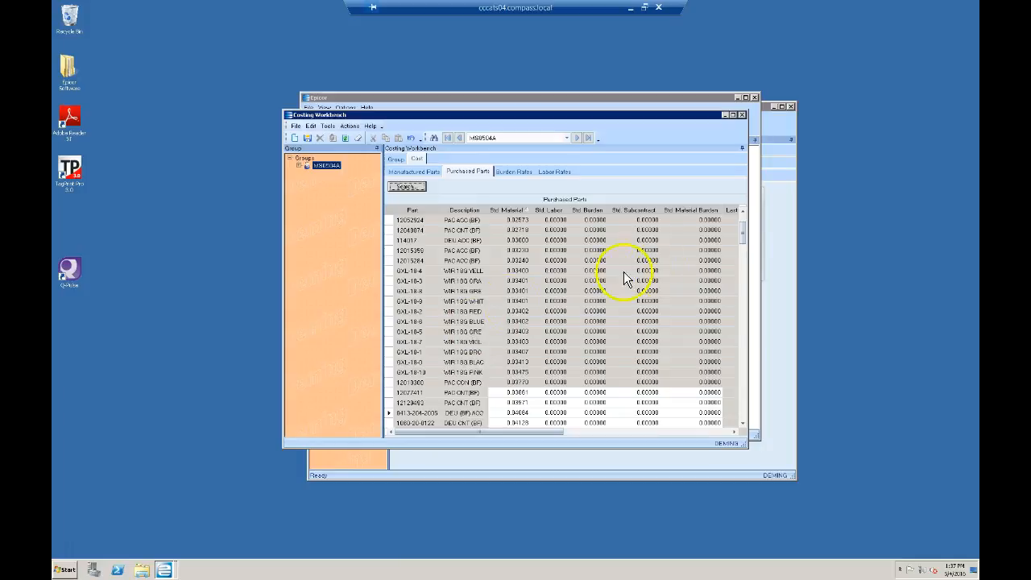
# Step: Sort the purchased parts by standard material cost in ascending order and check the costs, including TIE WRAP BLACK's
pyautogui.click(517, 211)
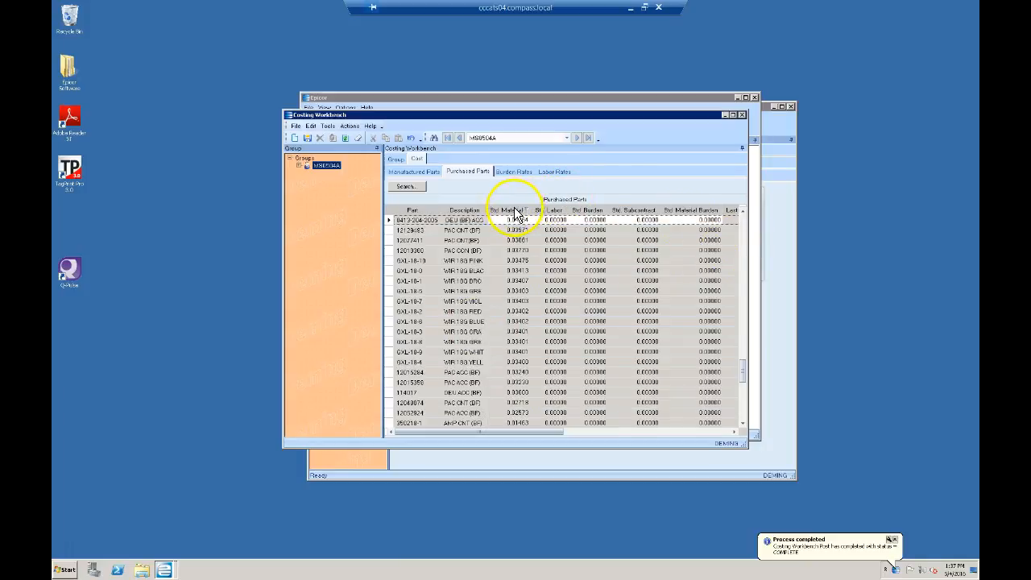
pyautogui.click(516, 211)
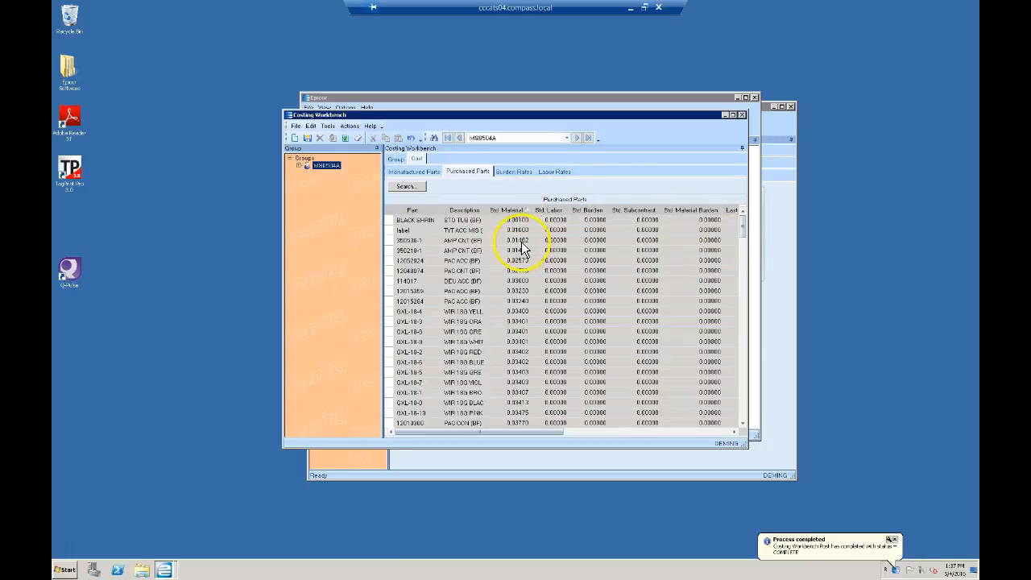
pyautogui.scroll(-4, 470, 318)
pyautogui.scroll(-10, 469, 318)
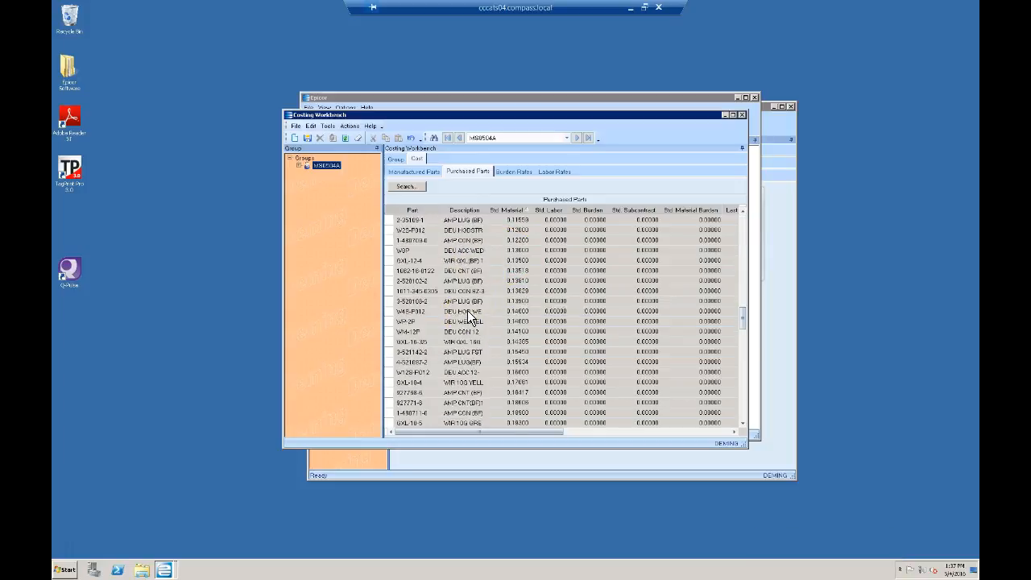
pyautogui.scroll(-6, 469, 319)
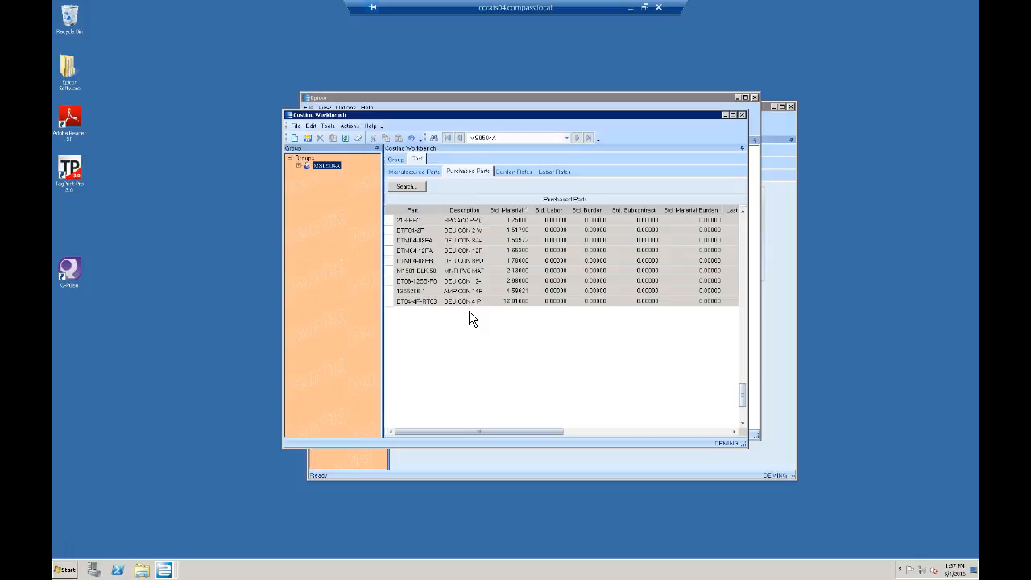
pyautogui.scroll(4, 470, 314)
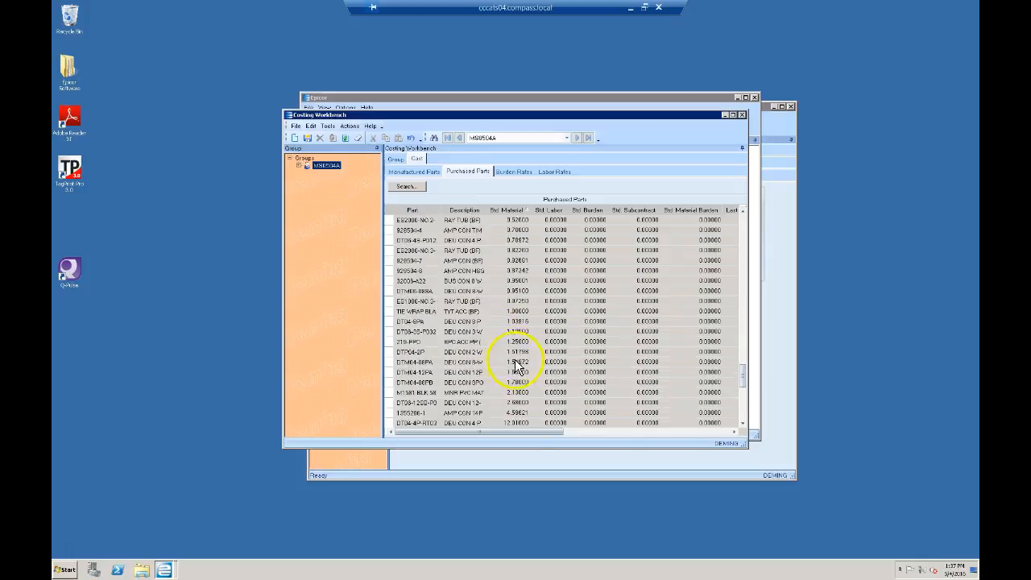
pyautogui.click(517, 312)
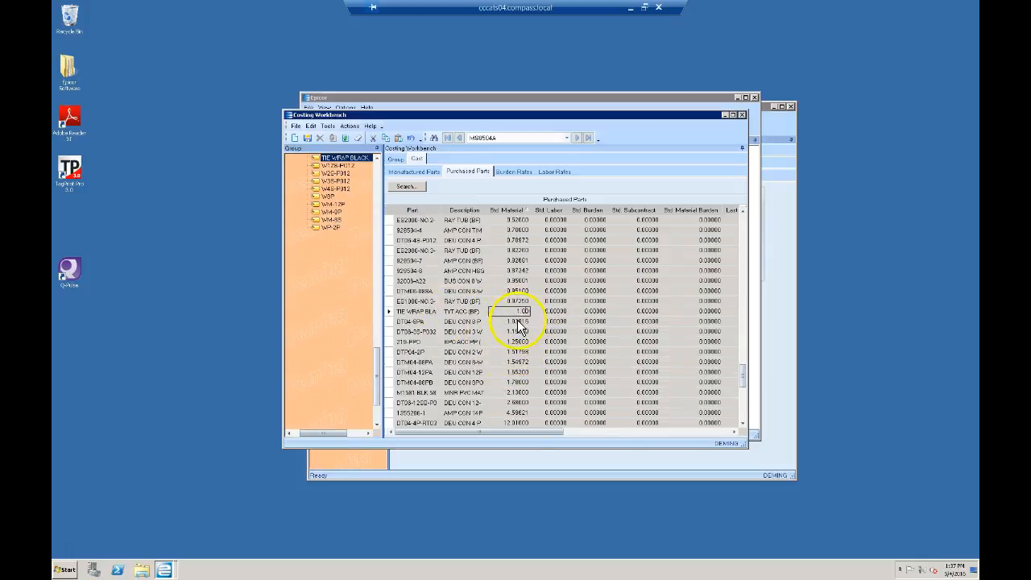
pyautogui.click(416, 173)
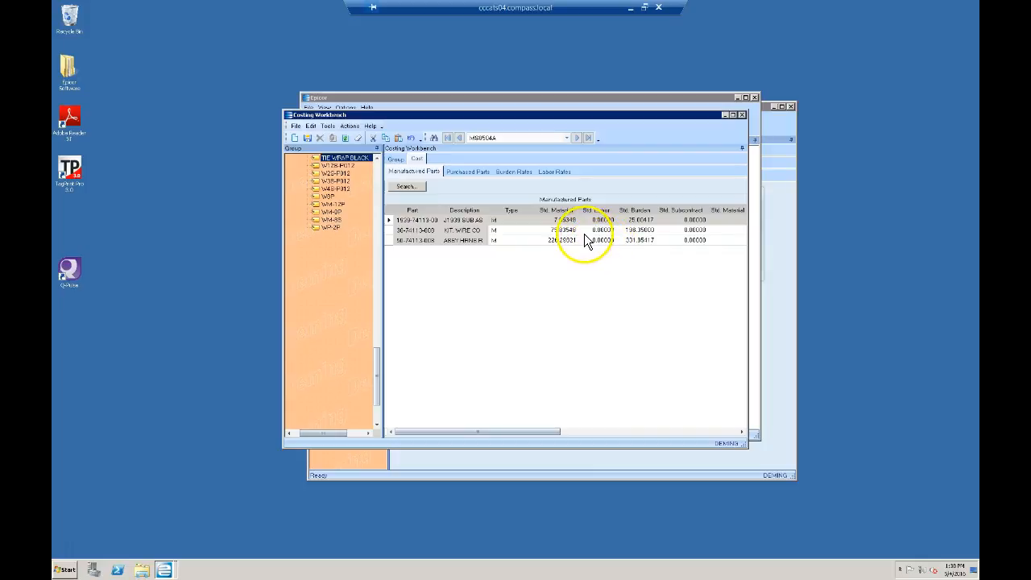
pyautogui.rightClick(408, 224)
pyautogui.moveTo(413, 224)
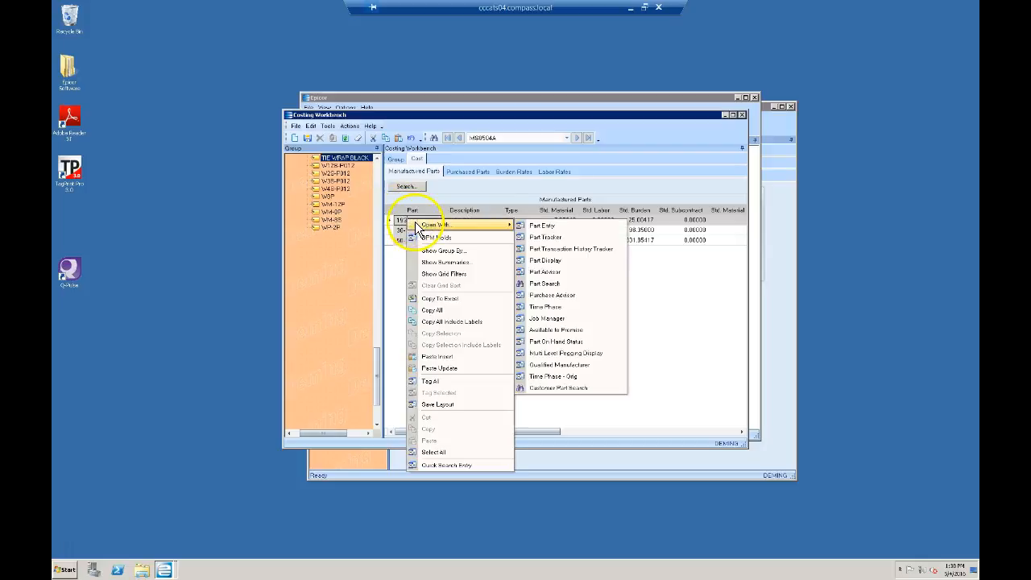
pyautogui.click(558, 251)
pyautogui.click(408, 224)
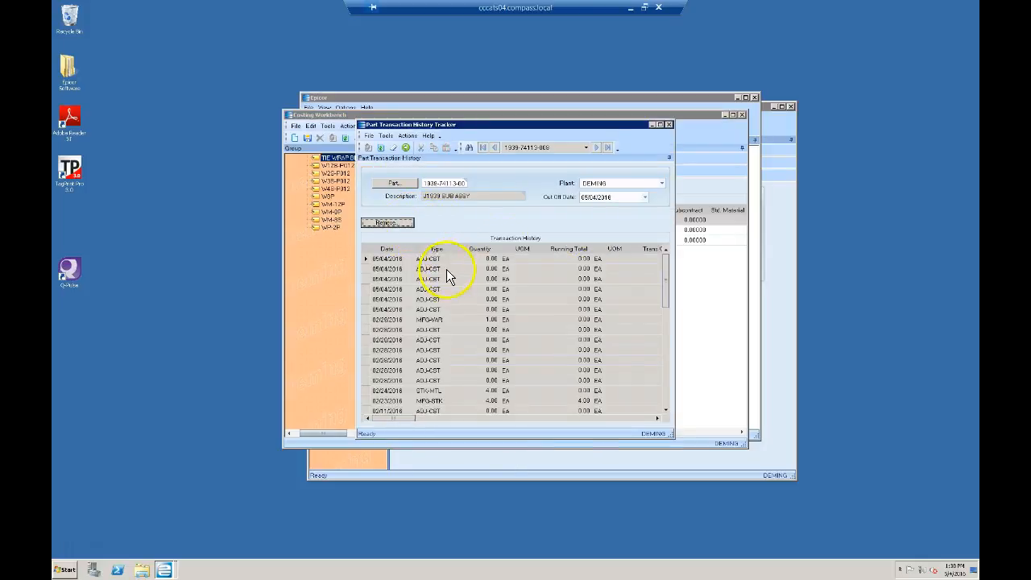
pyautogui.click(394, 261)
pyautogui.click(395, 280)
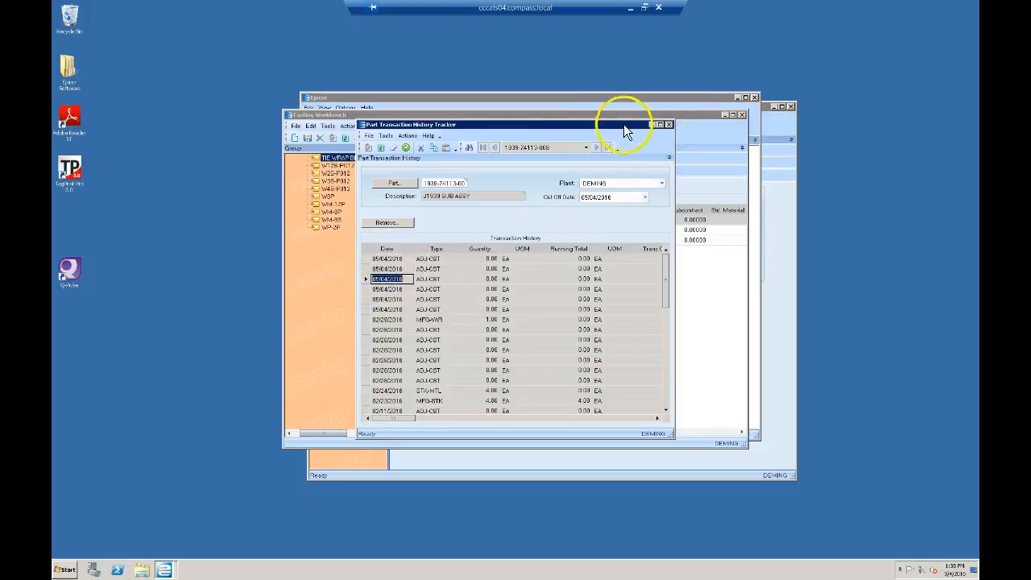
pyautogui.moveTo(674, 141); pyautogui.dragTo(899, 198)
pyautogui.moveTo(450, 420); pyautogui.dragTo(560, 422)
pyautogui.click(739, 259)
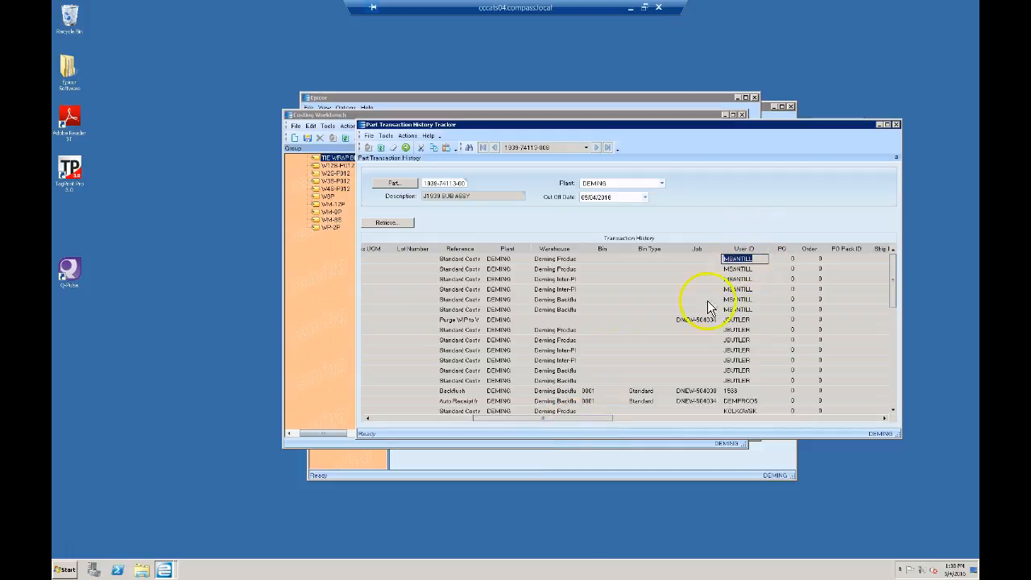
pyautogui.click(462, 269)
pyautogui.moveTo(510, 422); pyautogui.dragTo(663, 437)
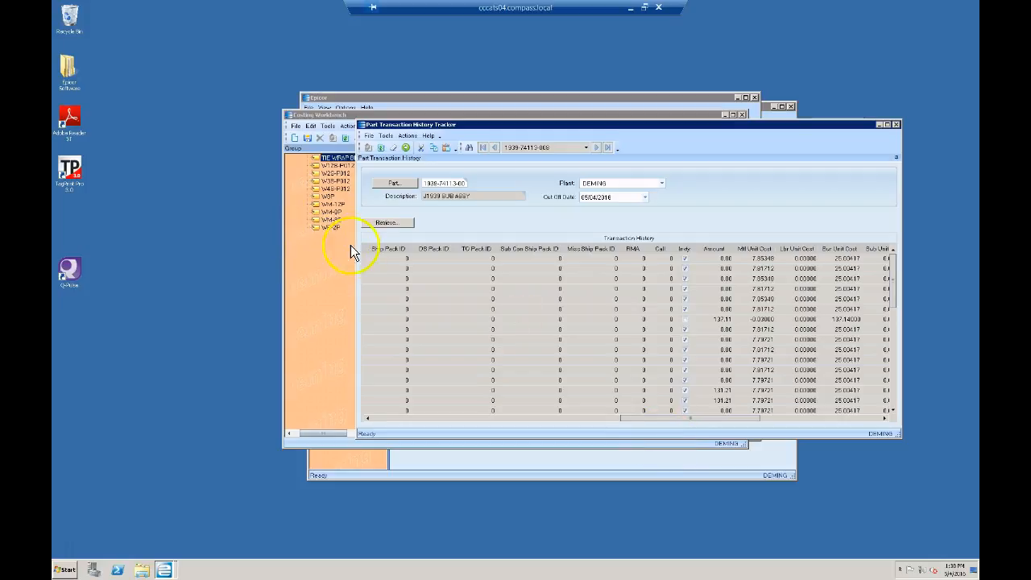
pyautogui.click(342, 114)
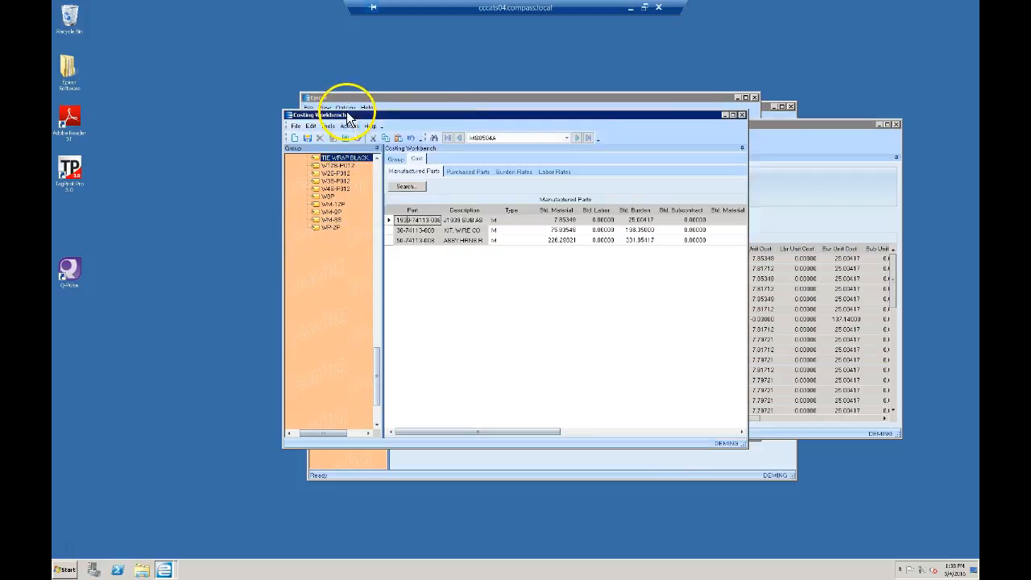
pyautogui.click(423, 229)
pyautogui.click(795, 229)
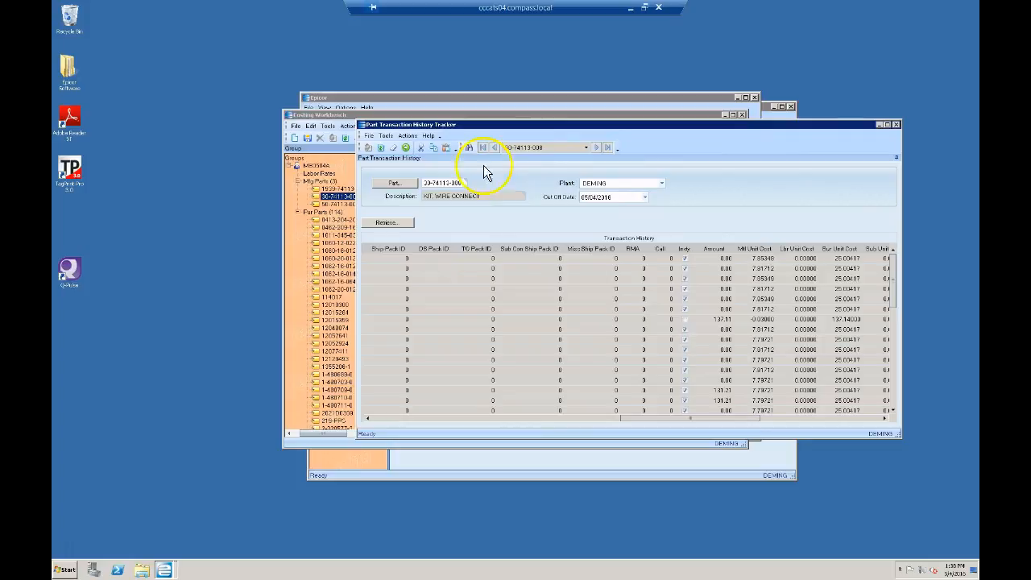
pyautogui.click(378, 224)
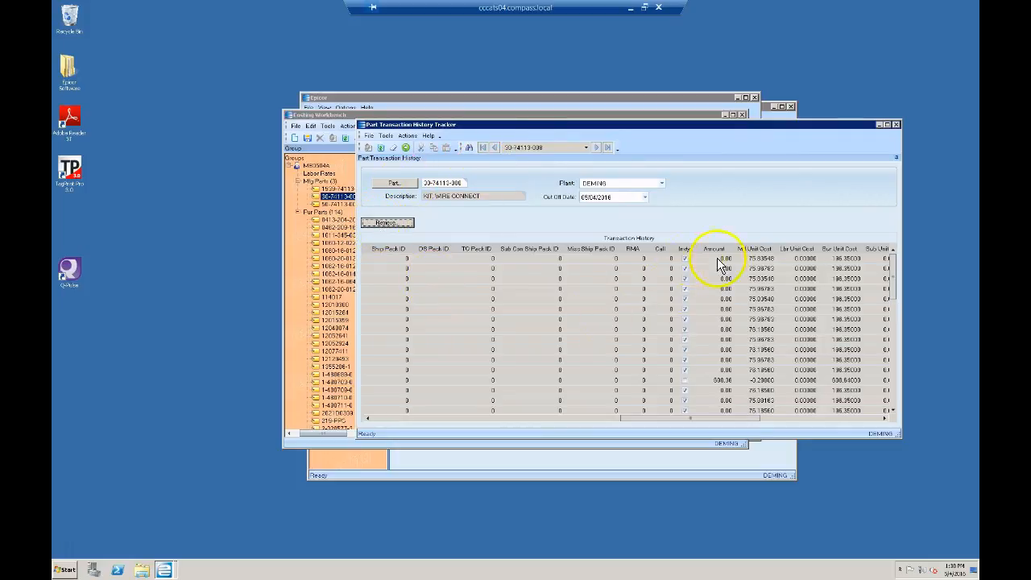
pyautogui.click(454, 418)
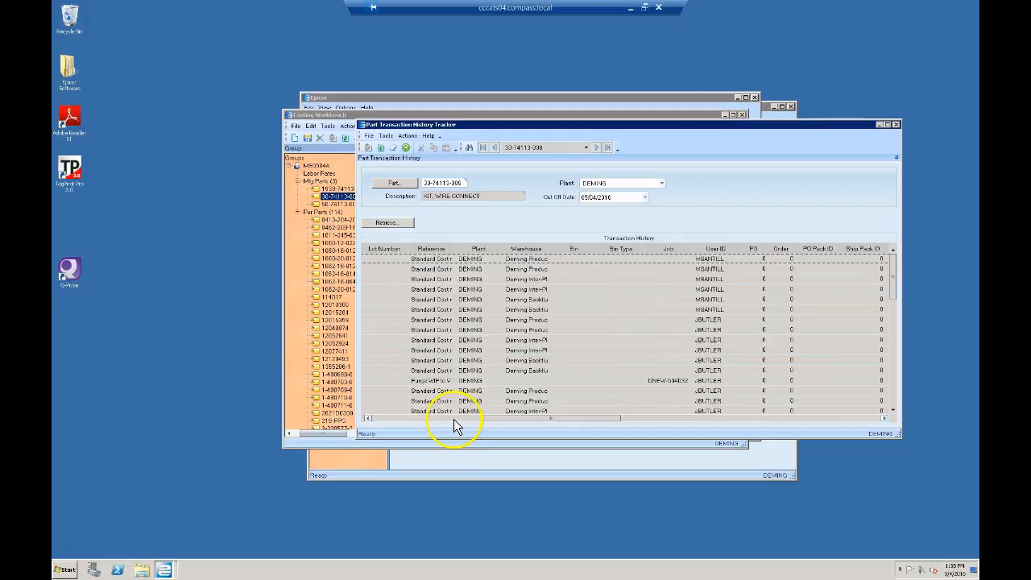
pyautogui.click(338, 204)
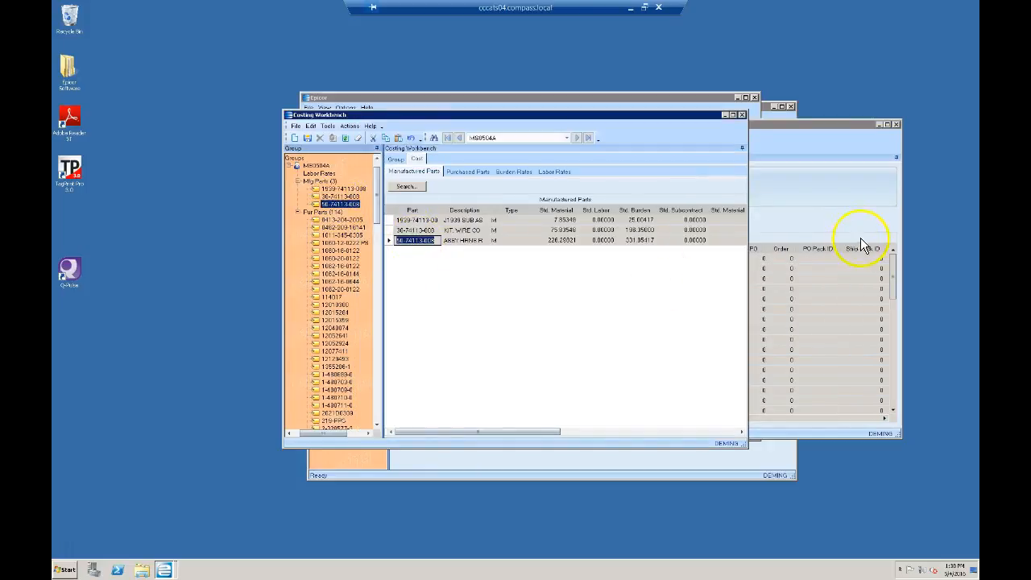
pyautogui.click(860, 240)
pyautogui.click(405, 224)
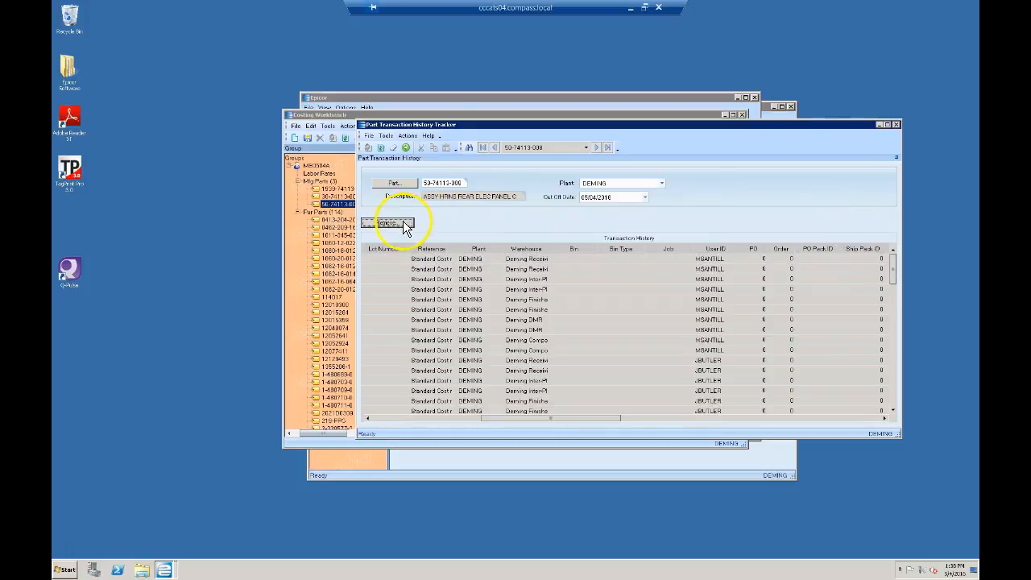
pyautogui.moveTo(546, 419); pyautogui.dragTo(654, 426)
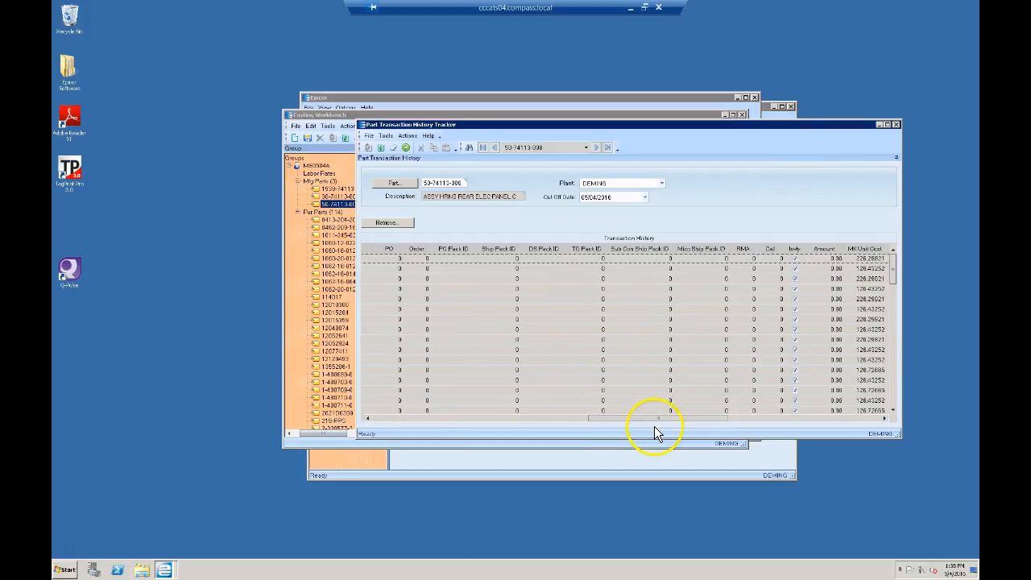
pyautogui.click(895, 126)
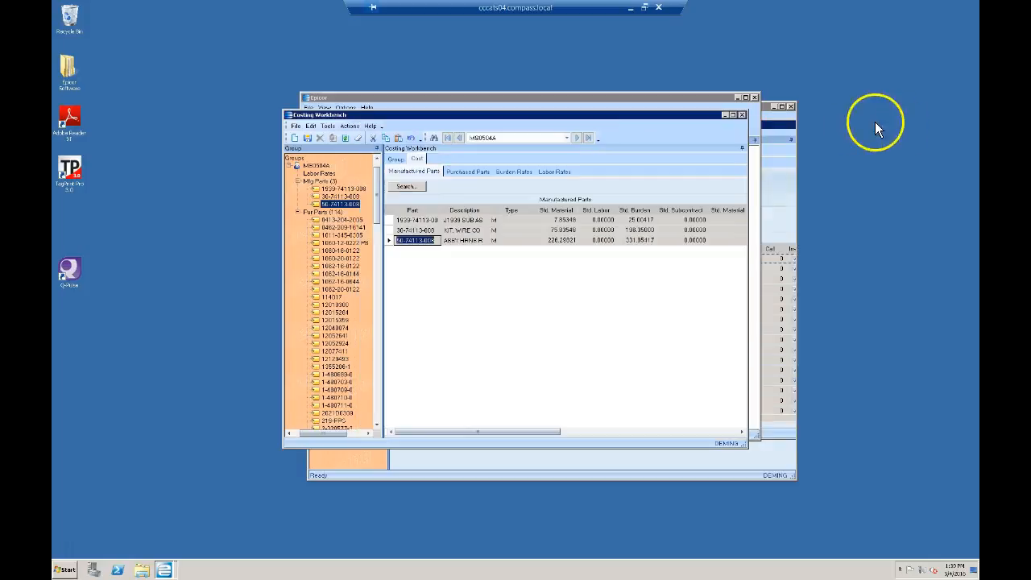
pyautogui.click(741, 115)
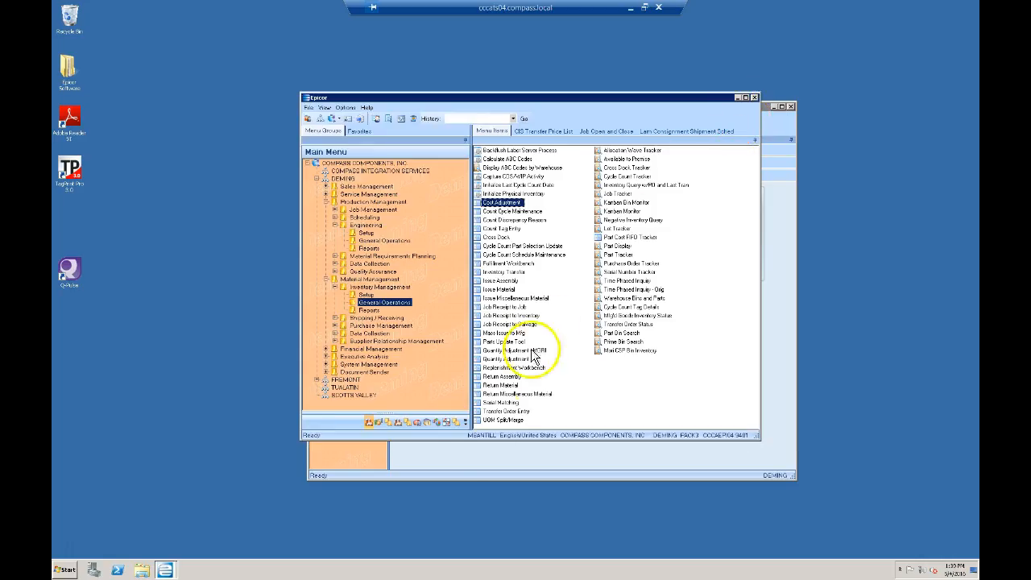
pyautogui.click(449, 472)
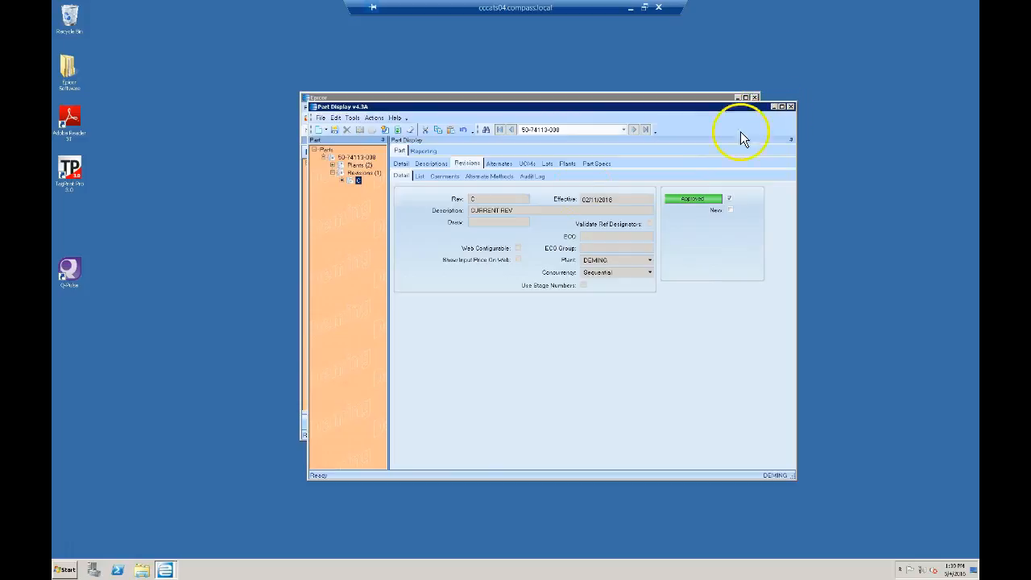